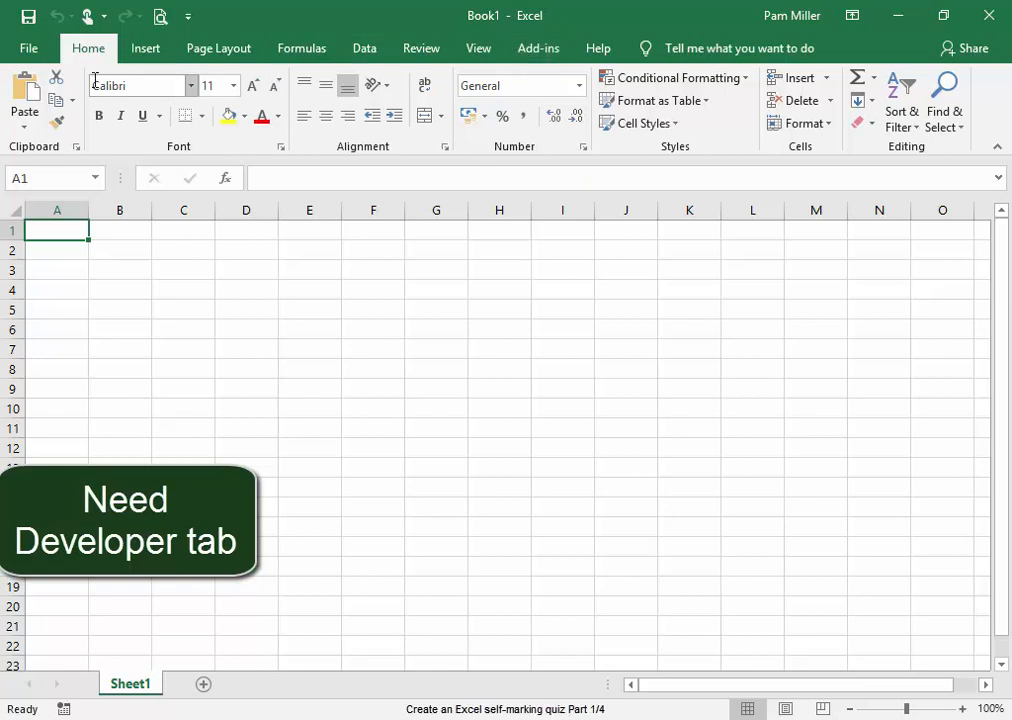
Step: Enable the Developer main tab in the program's ribbon customization options
left_click(28, 50)
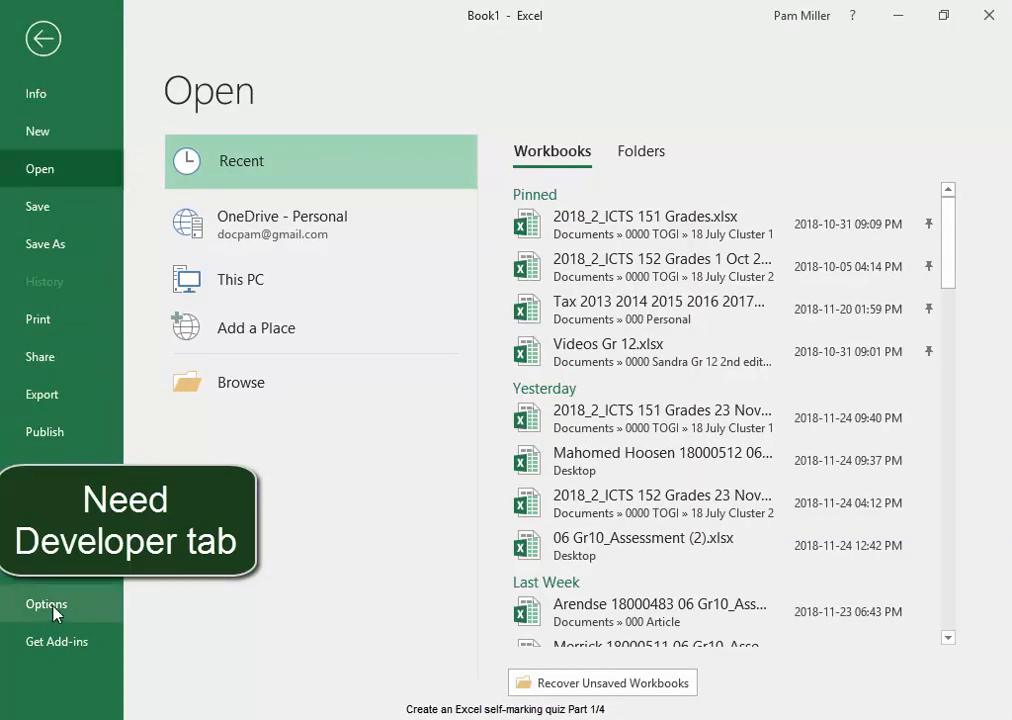
left_click(47, 605)
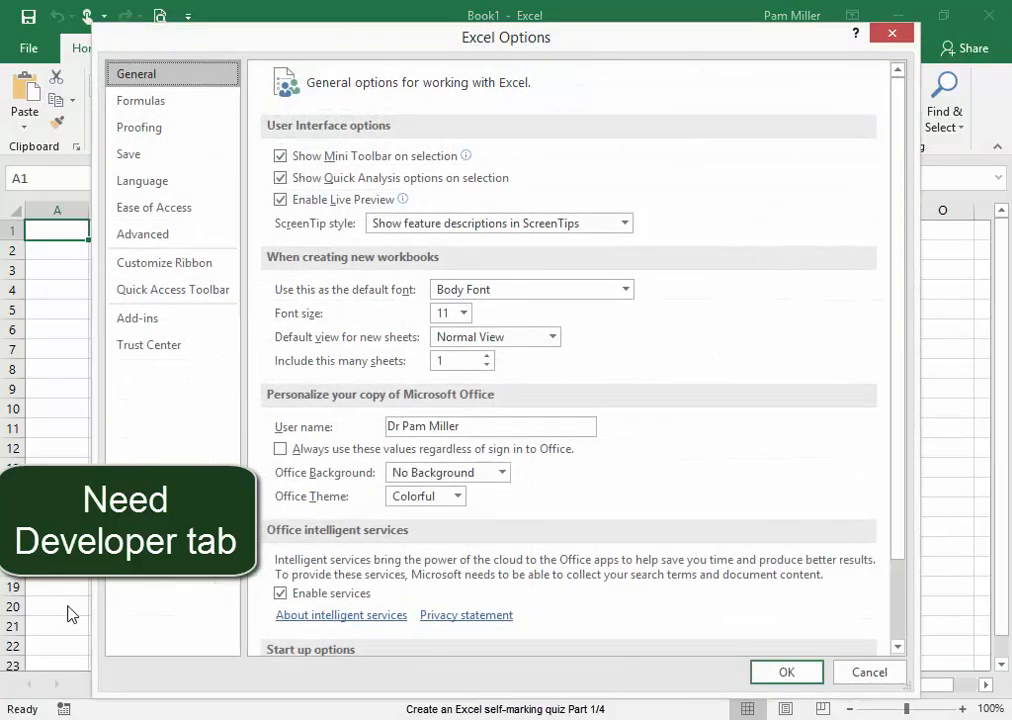
left_click(166, 264)
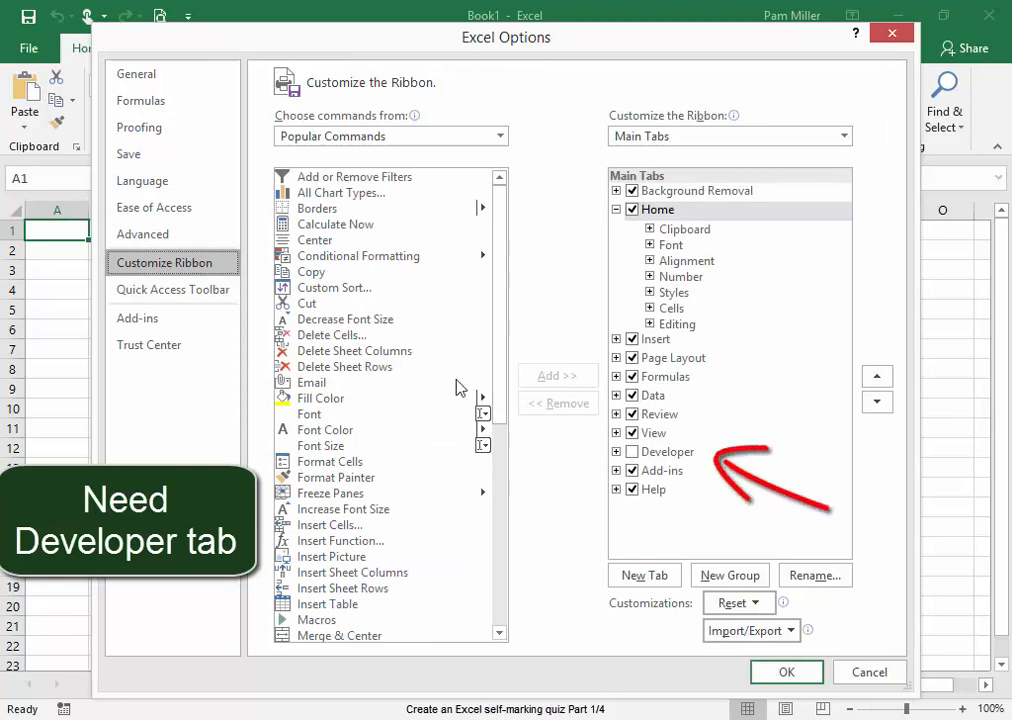
left_click(632, 455)
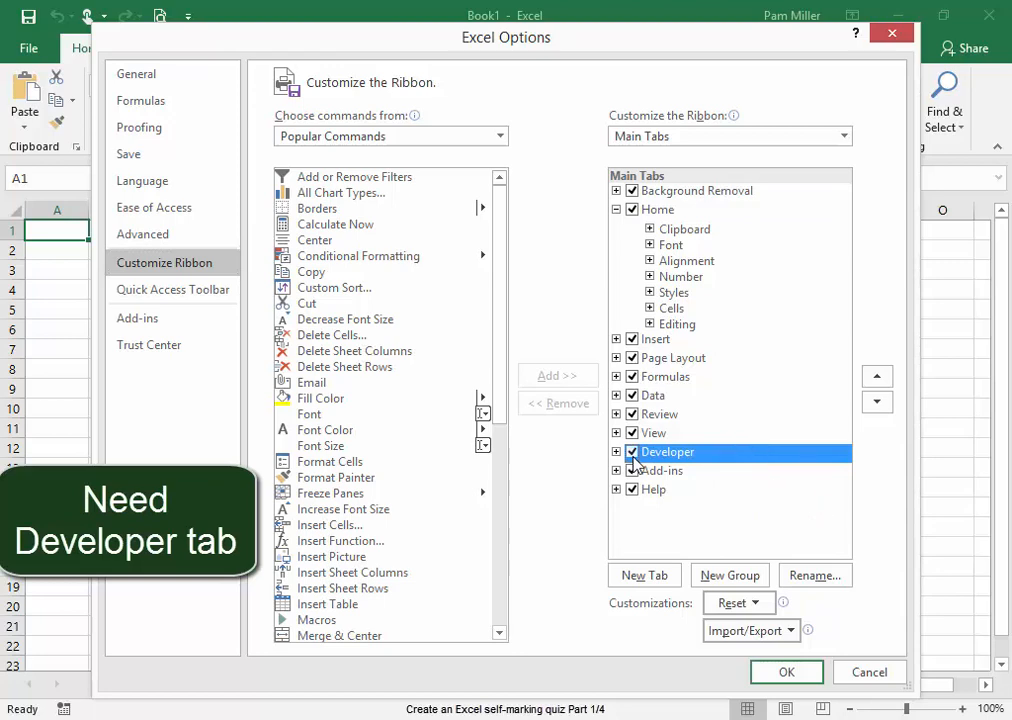
left_click(781, 672)
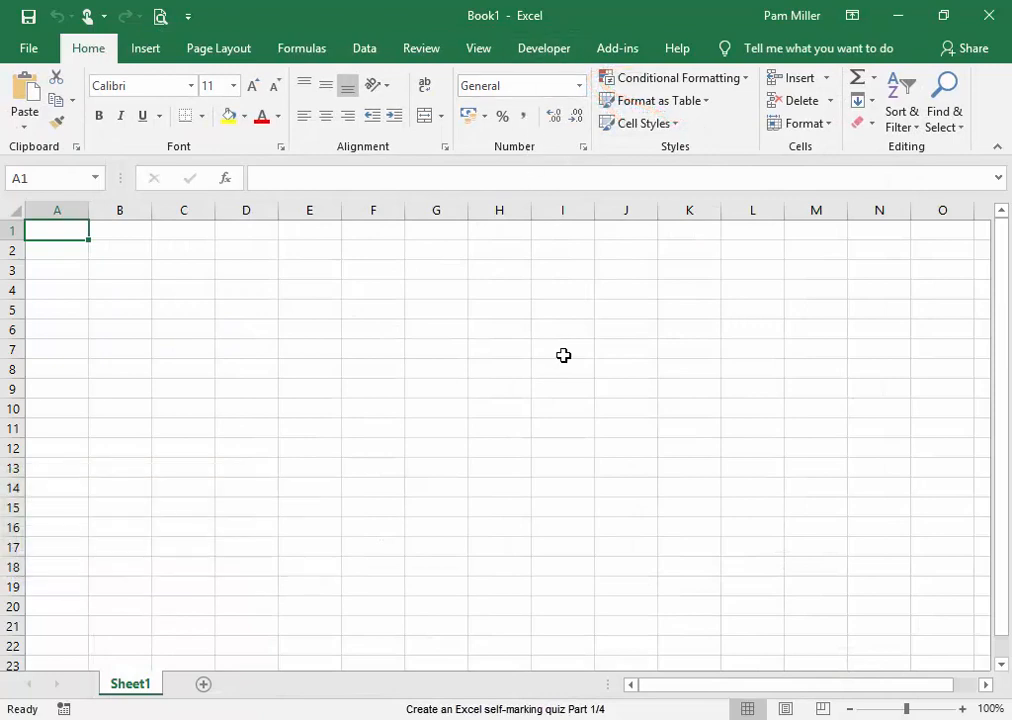
Step: Examine the form controls that the Developer tools offer for insertion
left_click(549, 55)
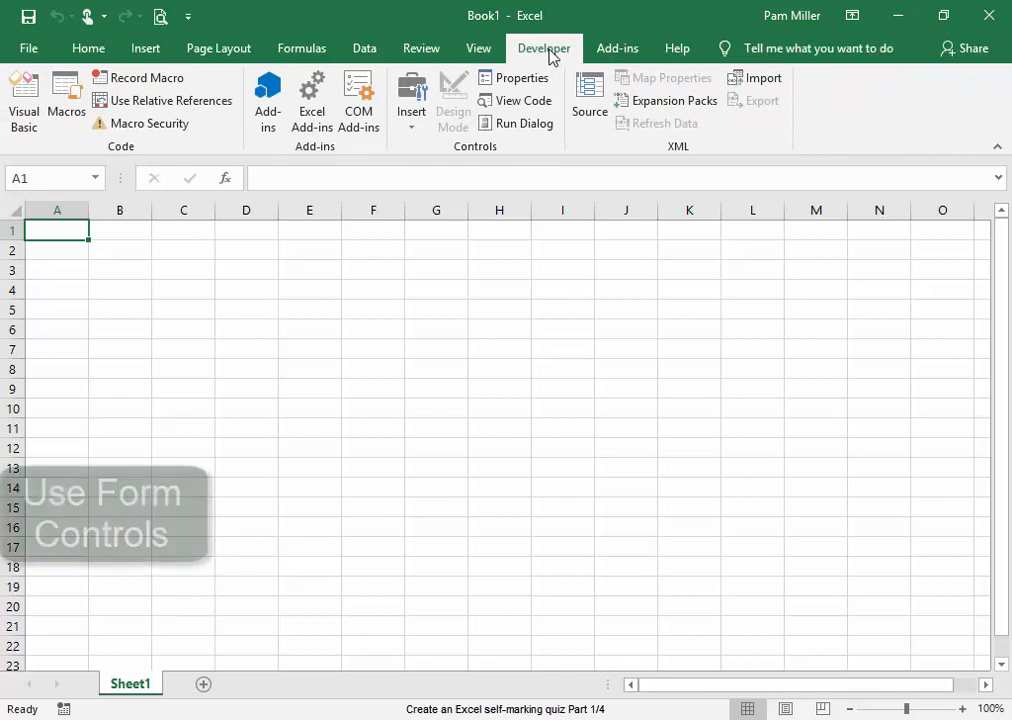
left_click(411, 118)
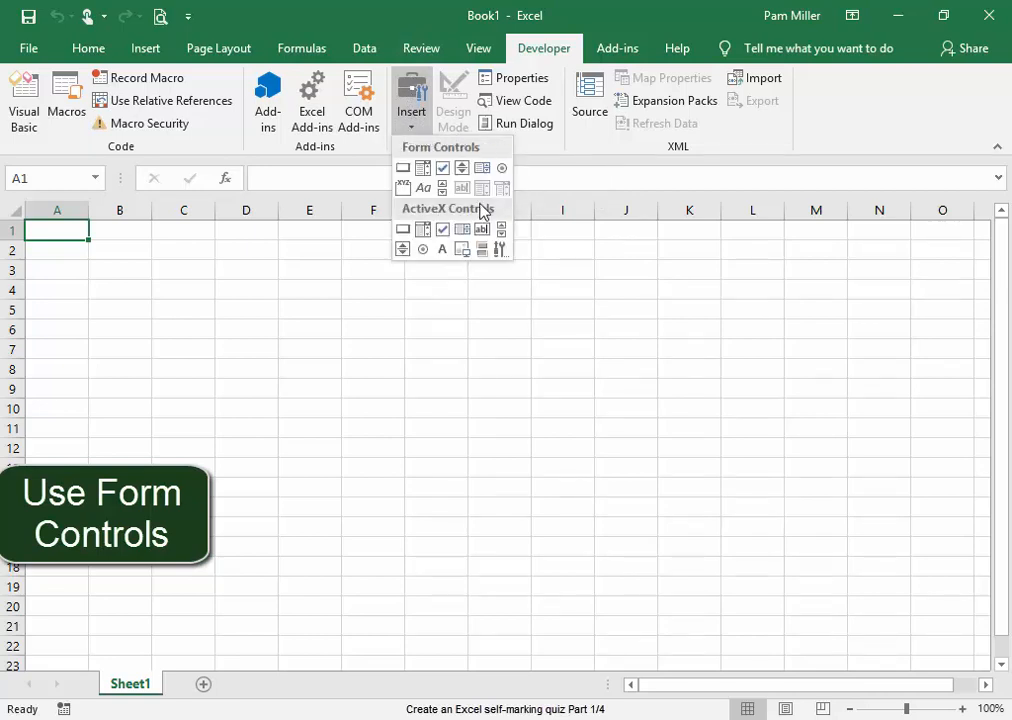
left_click(423, 182)
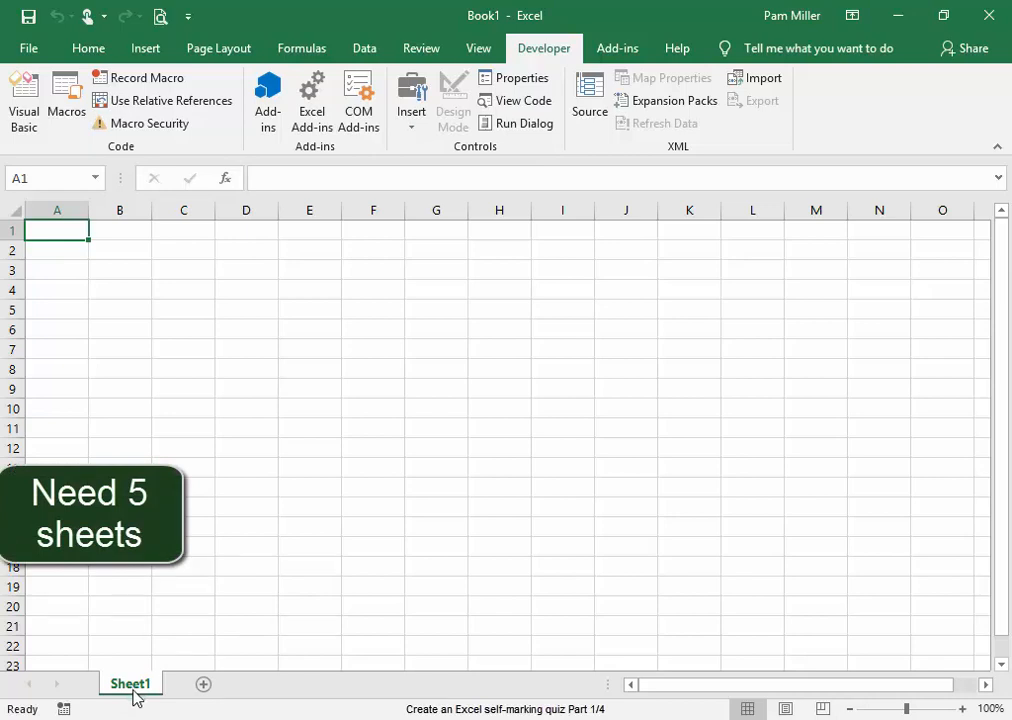
Step: Add four new worksheets so the workbook has five sheets, Sheet1 through Sheet5
left_click(204, 686)
left_click(264, 686)
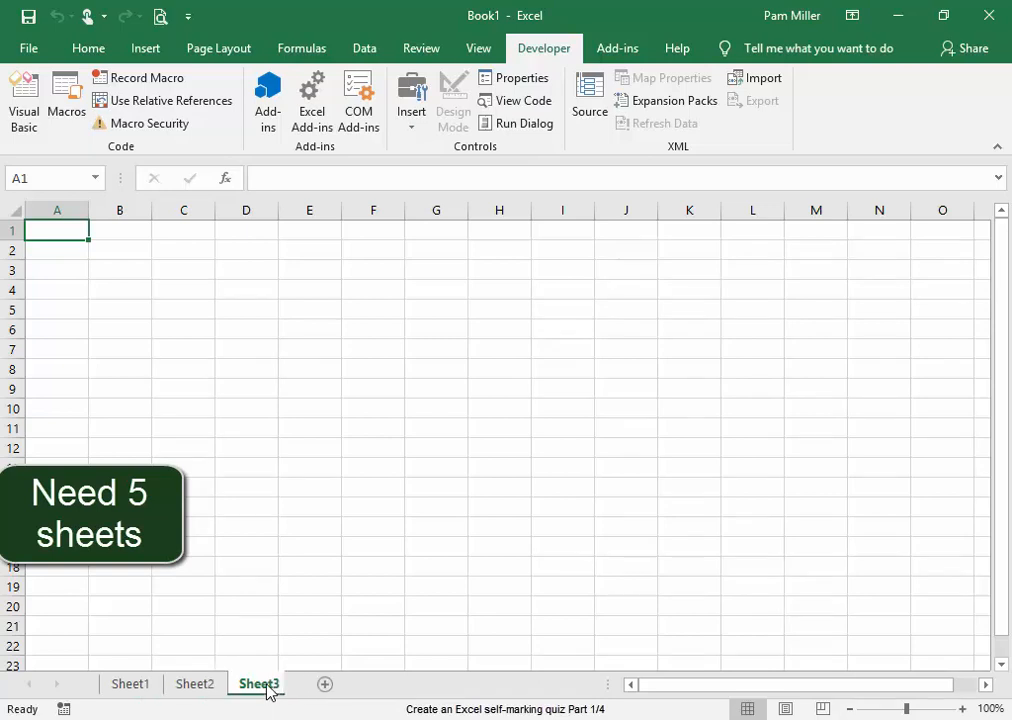
left_click(333, 686)
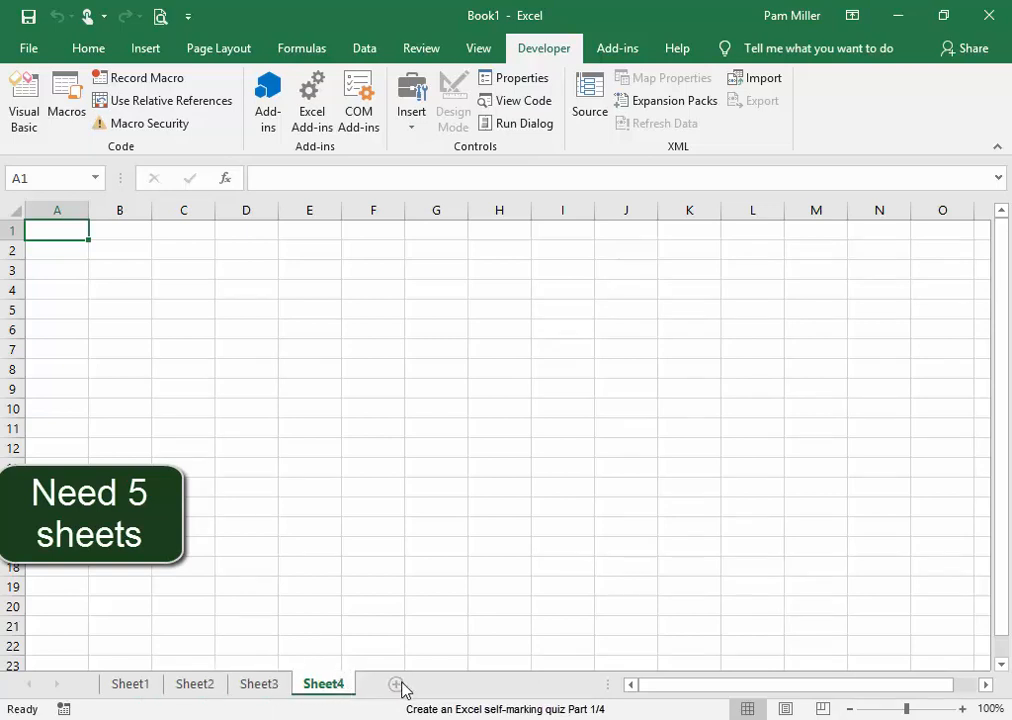
left_click(396, 685)
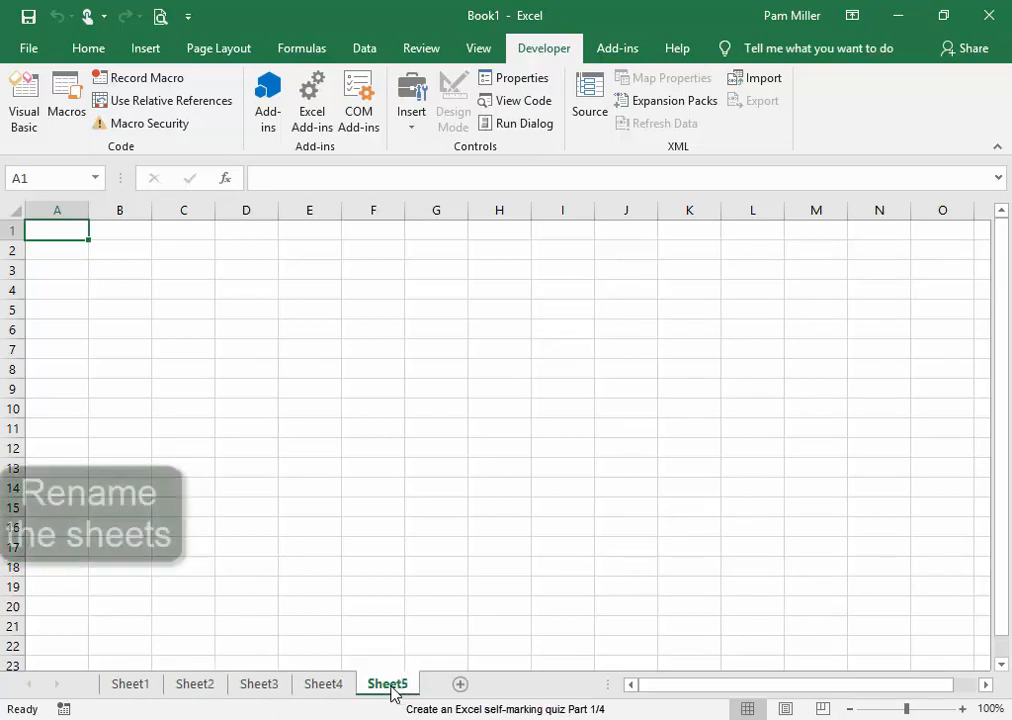
Step: Rename the first worksheet, Sheet1, as TOC
right_click(130, 693)
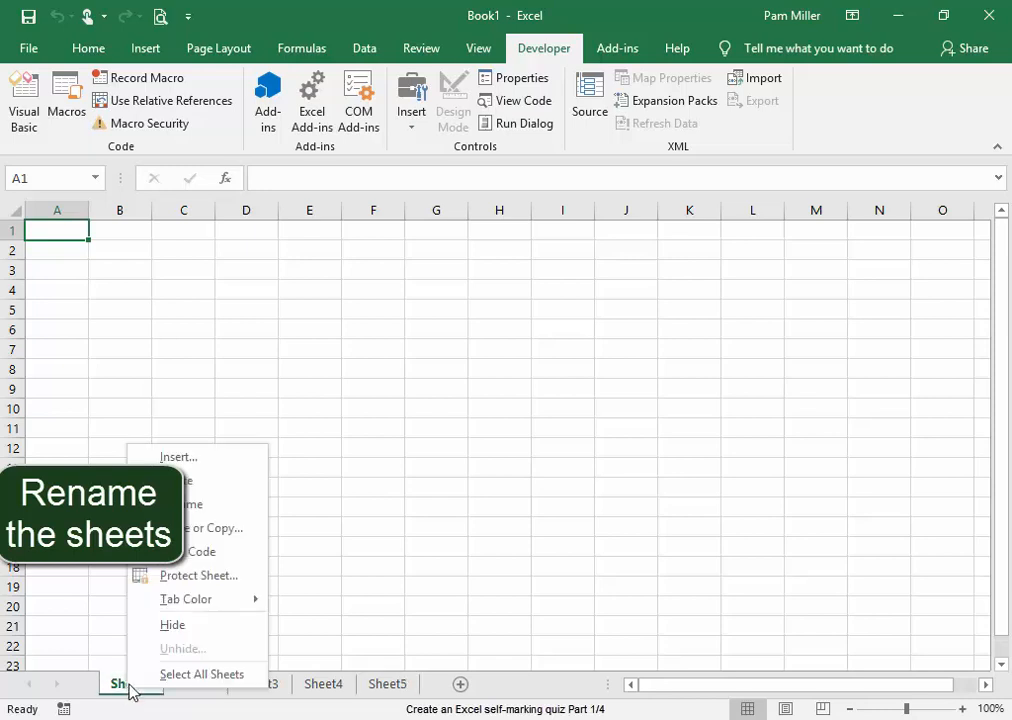
left_click(155, 503)
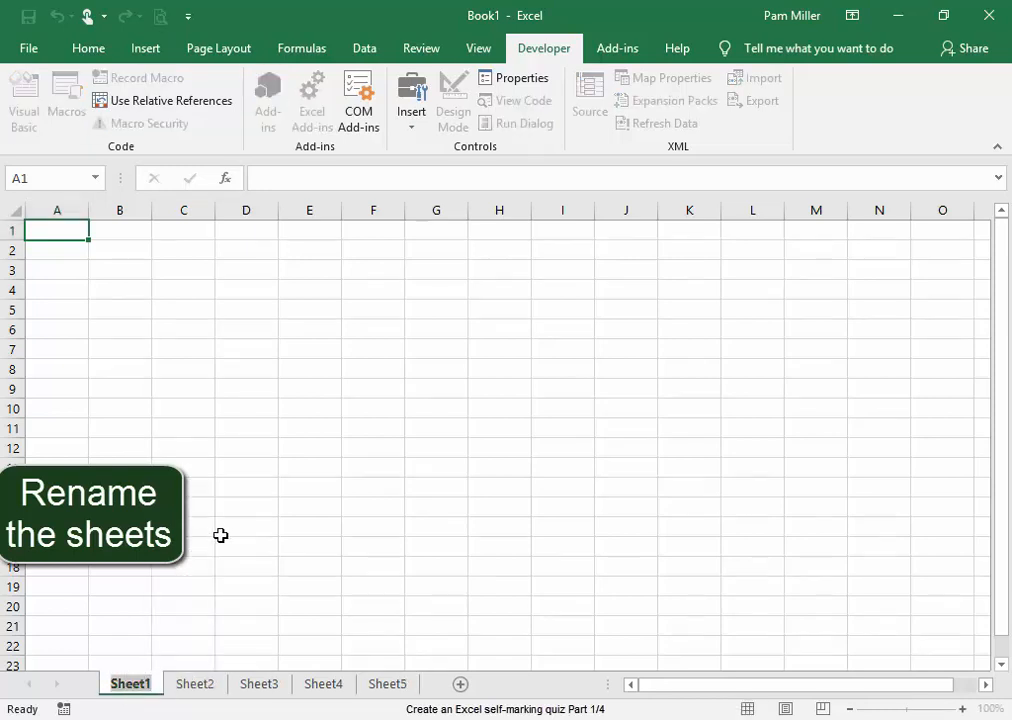
type("TOC")
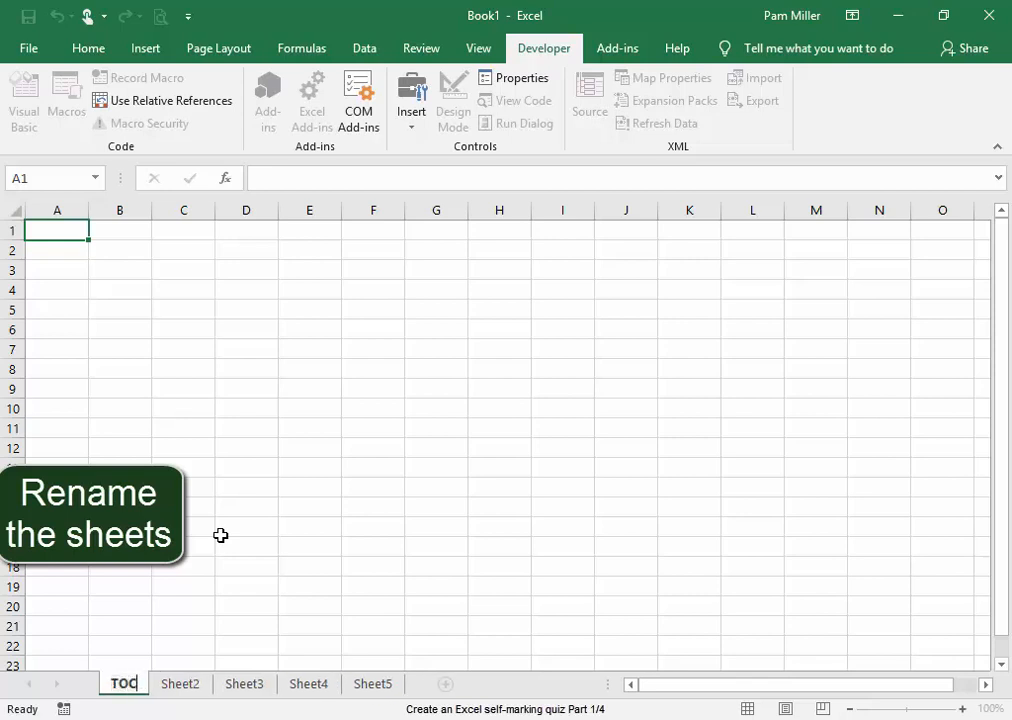
Step: Rename the last worksheet, Sheet5, as Results
left_click(373, 684)
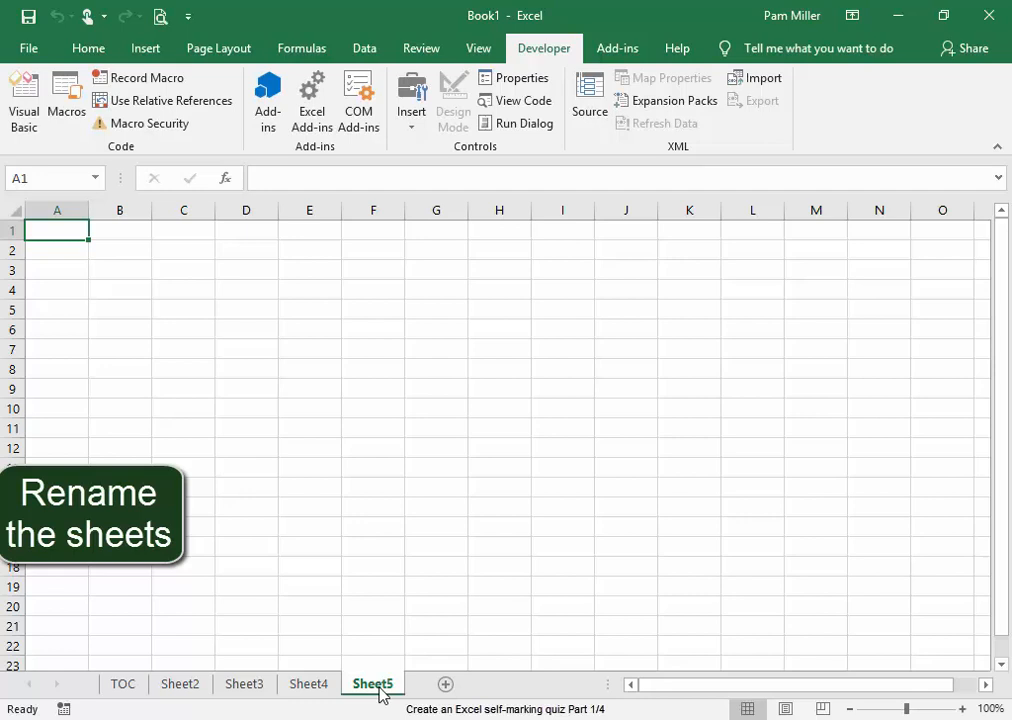
right_click(379, 689)
left_click(406, 502)
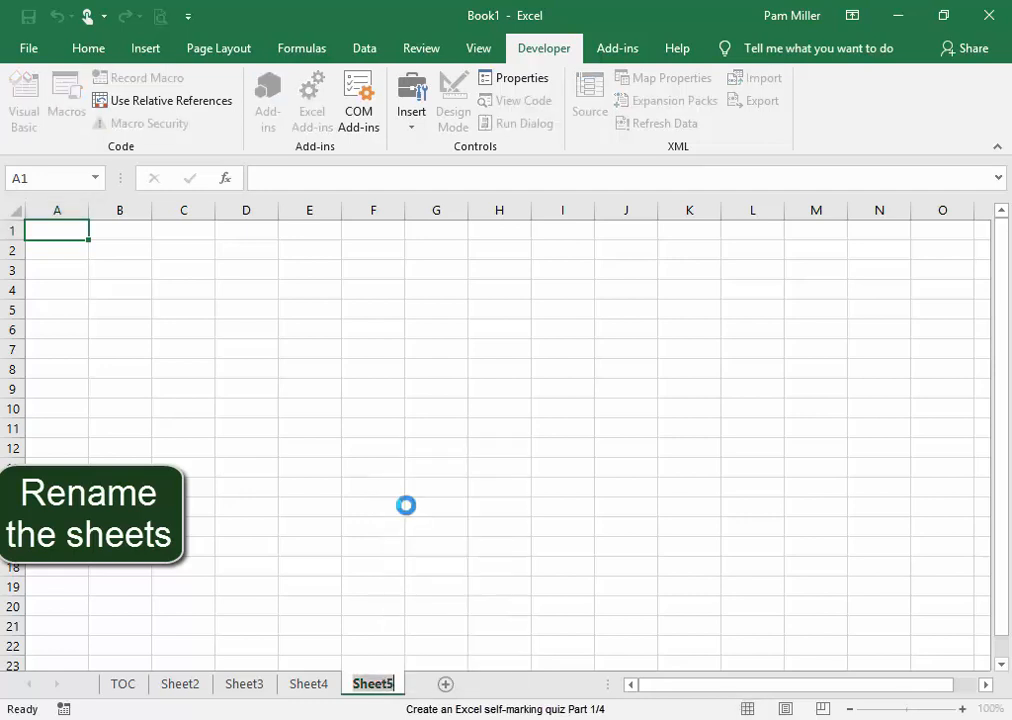
type("Resu")
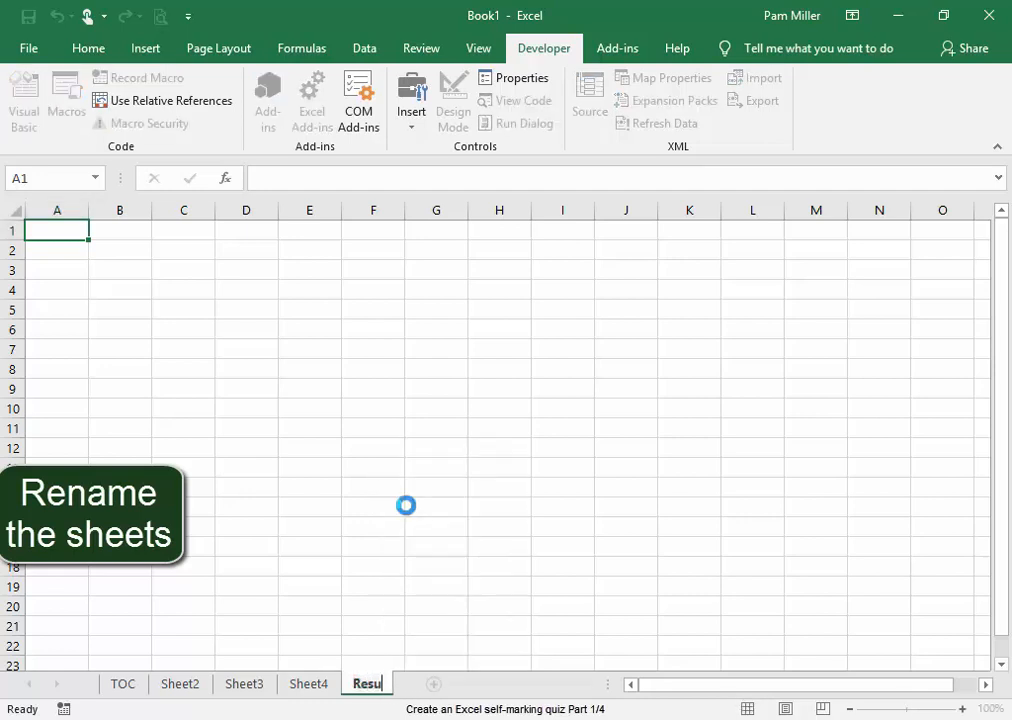
type("lts")
left_click(407, 505)
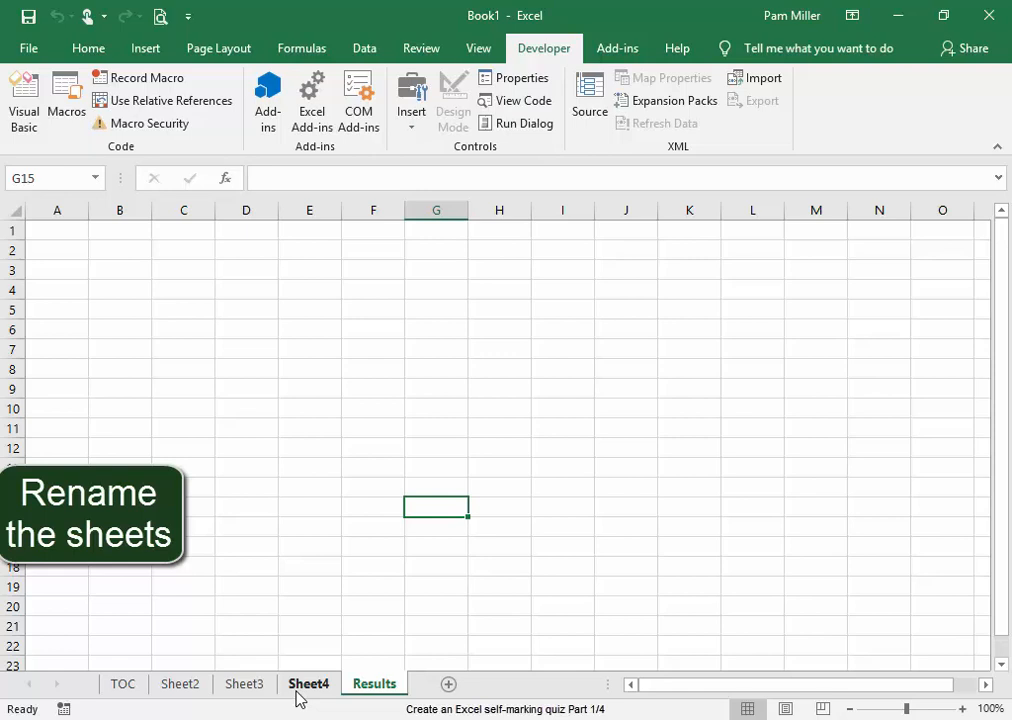
Step: Rename worksheet Sheet2 as Kalk Bay
right_click(188, 688)
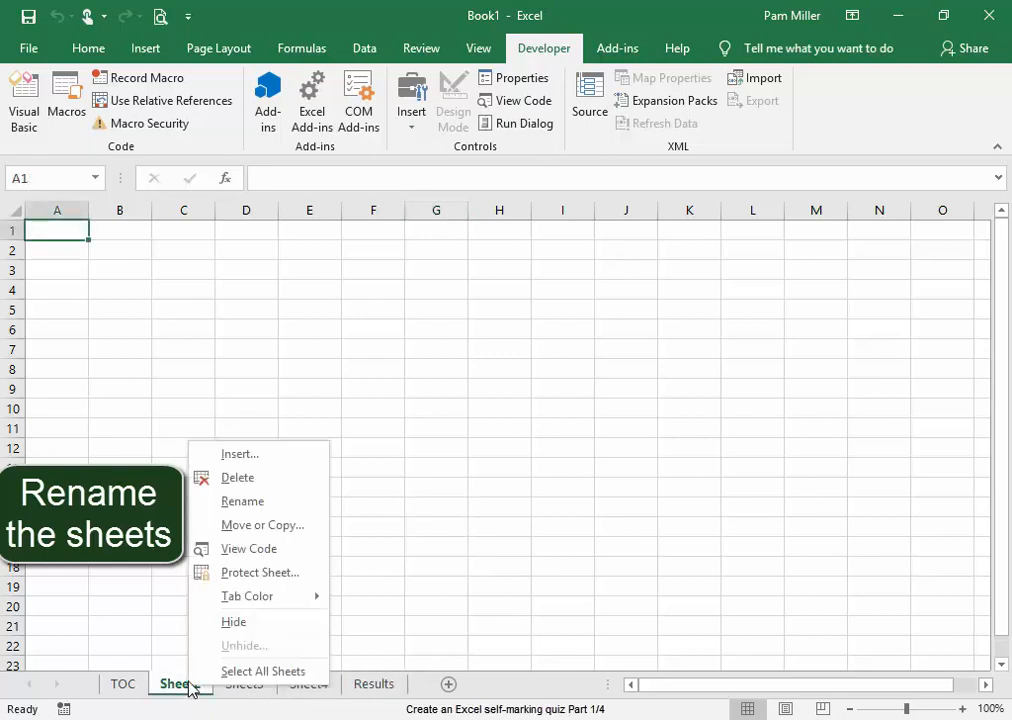
left_click(263, 503)
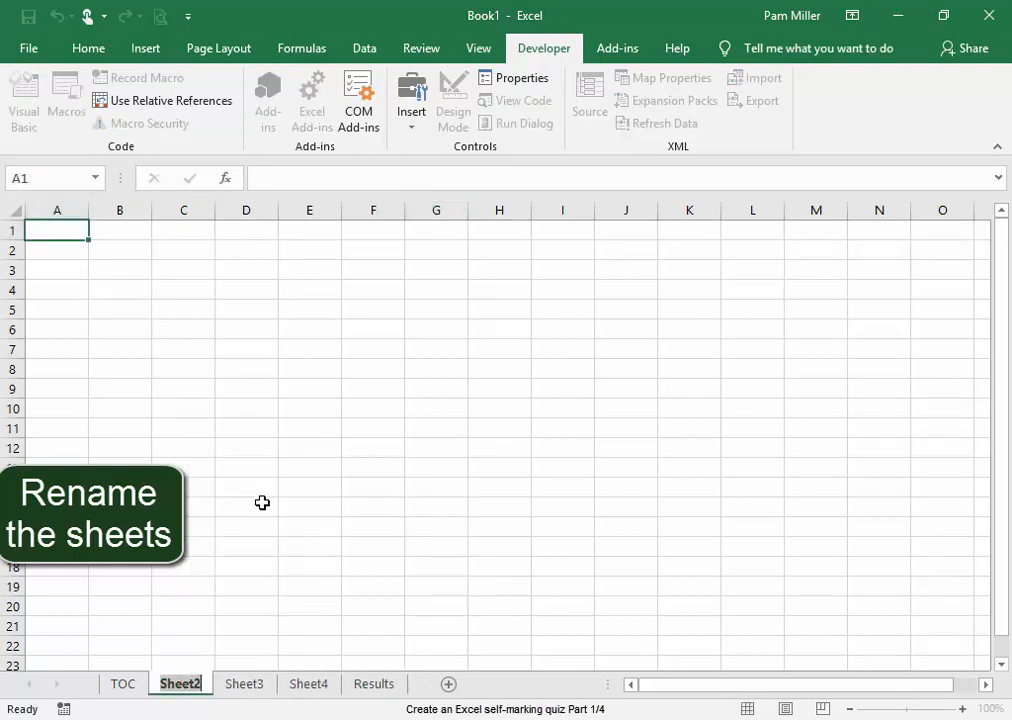
type("Kalk Ba")
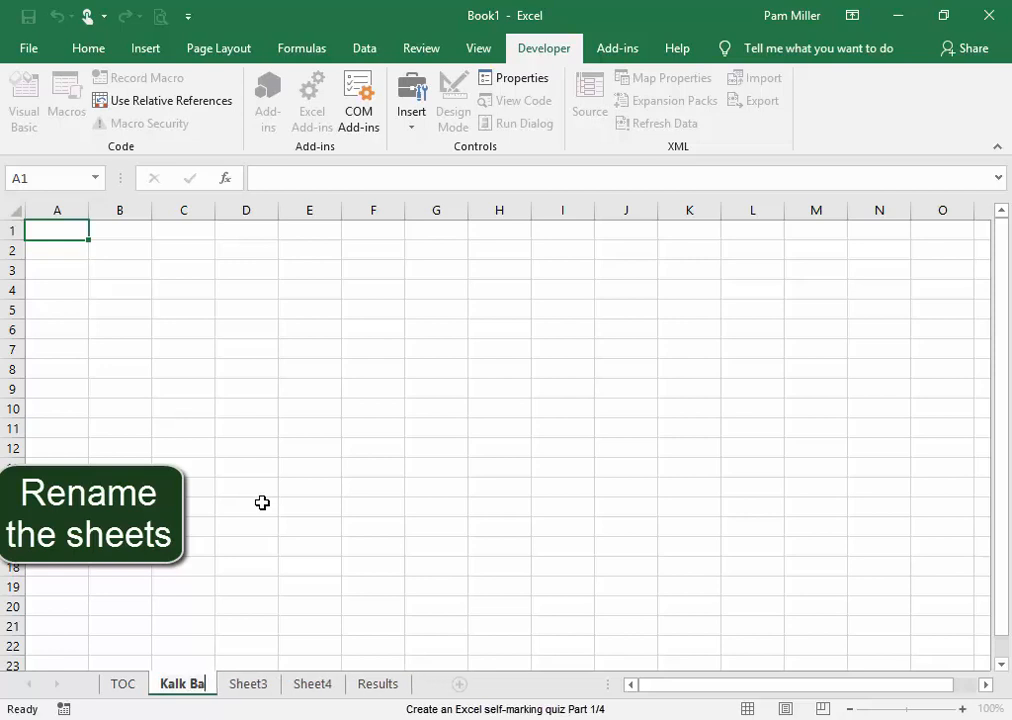
type("y")
key("Return")
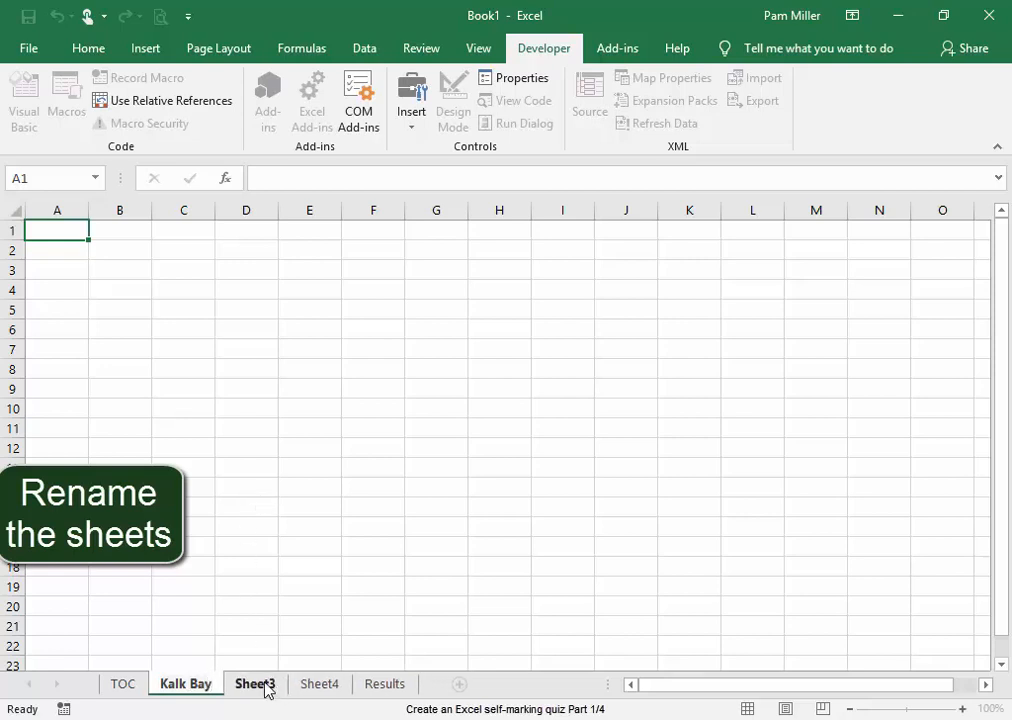
Step: Rename worksheet Sheet3 as Cape Town
right_click(266, 684)
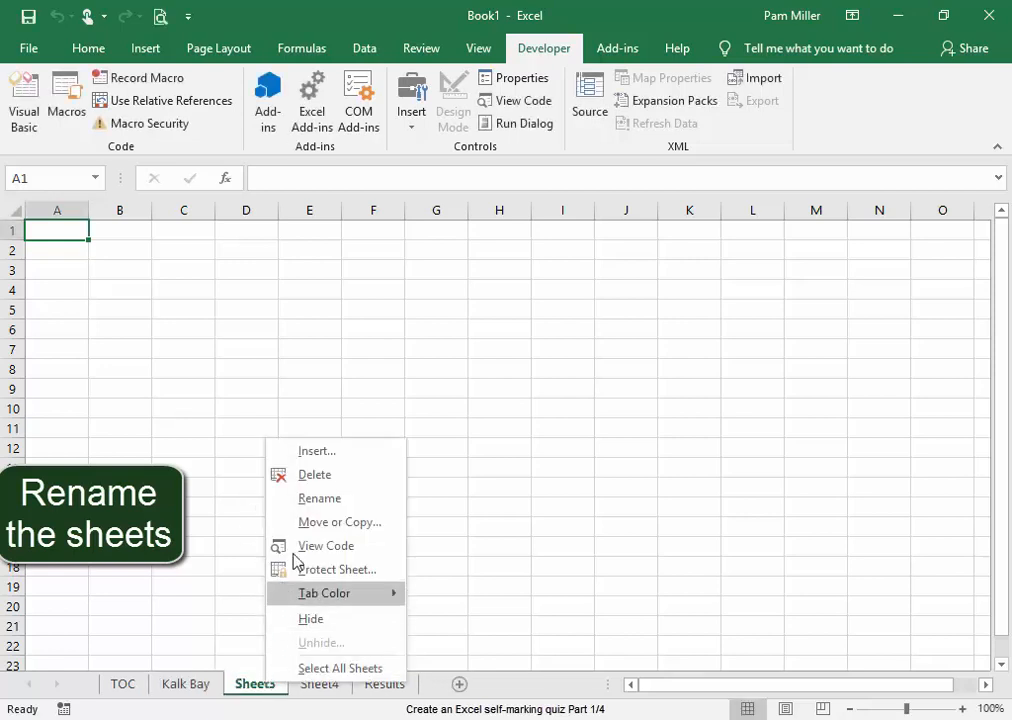
left_click(310, 499)
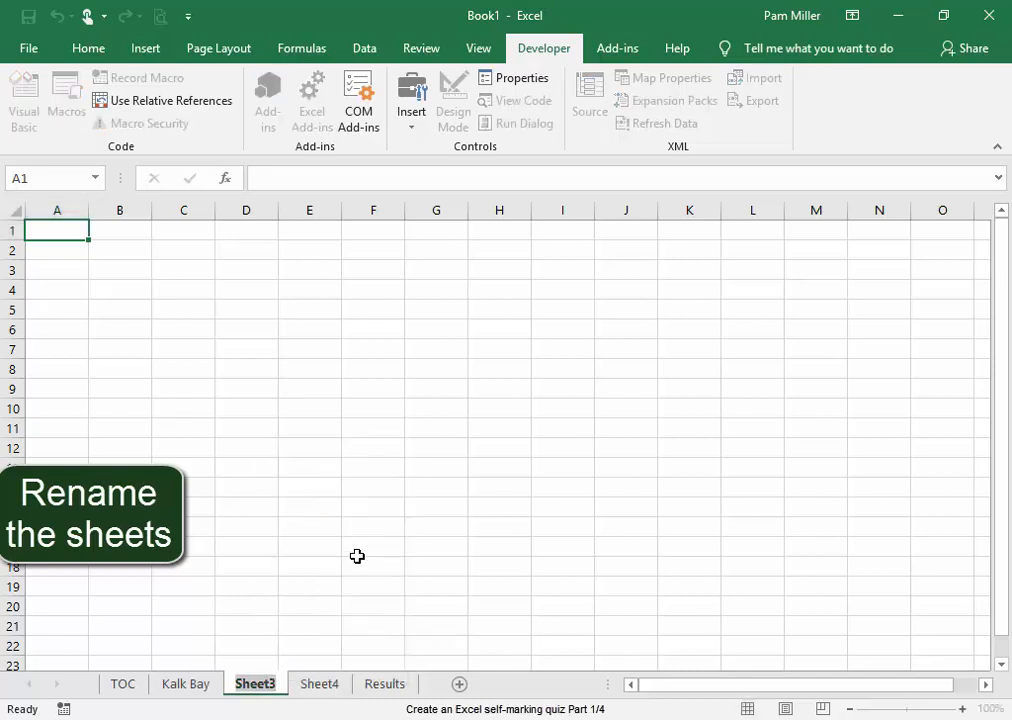
type("Cape T")
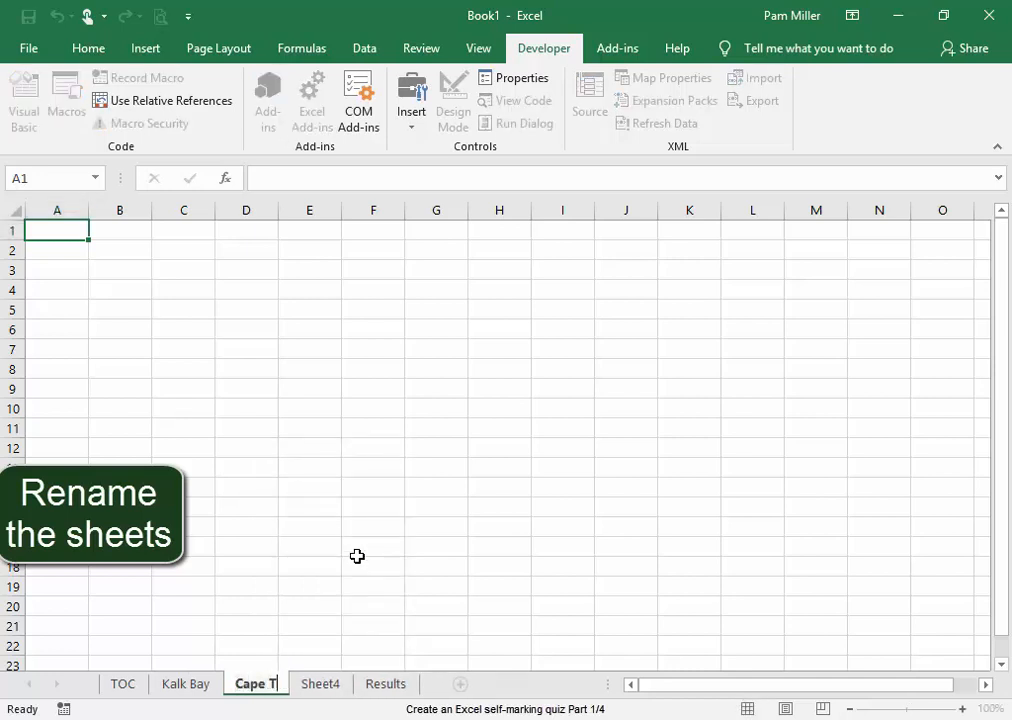
type("own")
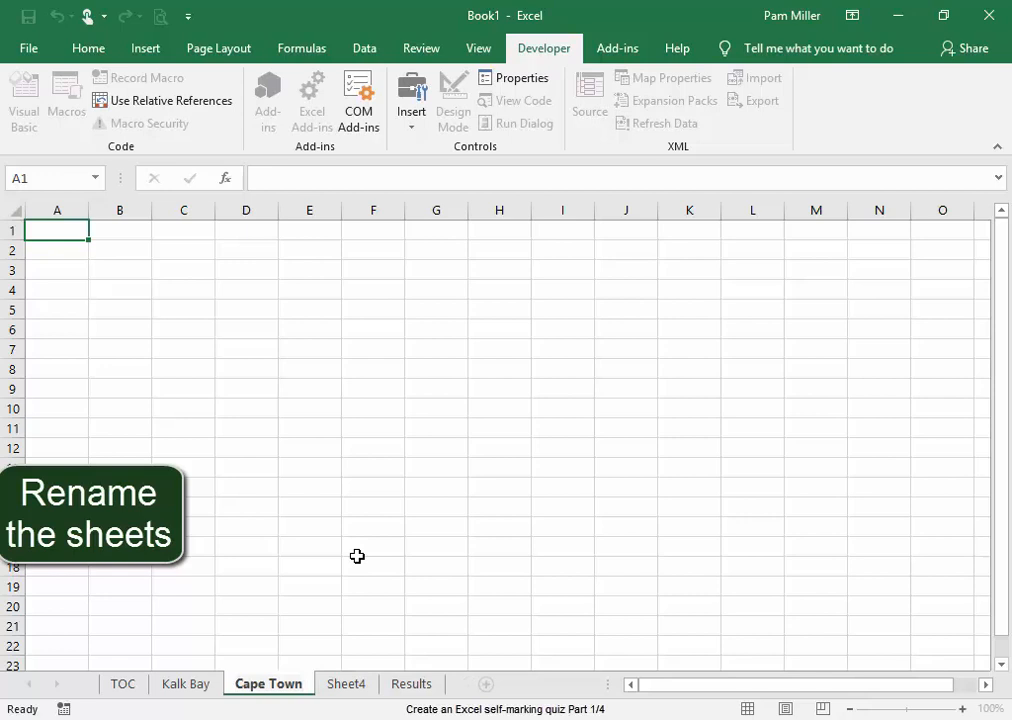
Step: Rename worksheet Sheet4 as Atlantis
left_click(361, 692)
right_click(361, 692)
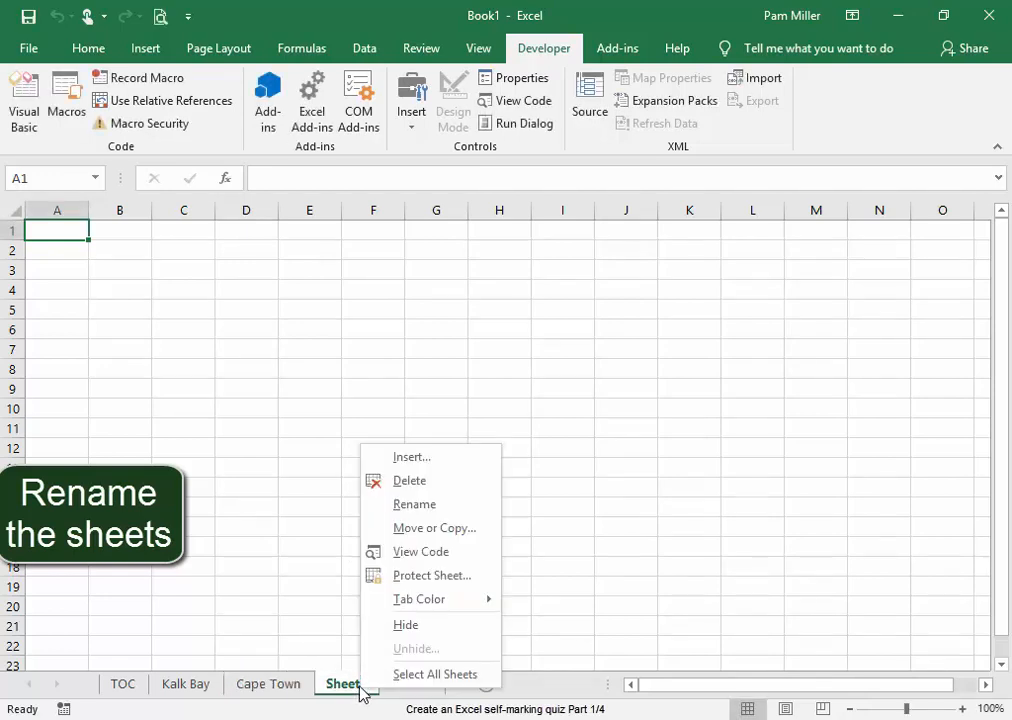
left_click(414, 504)
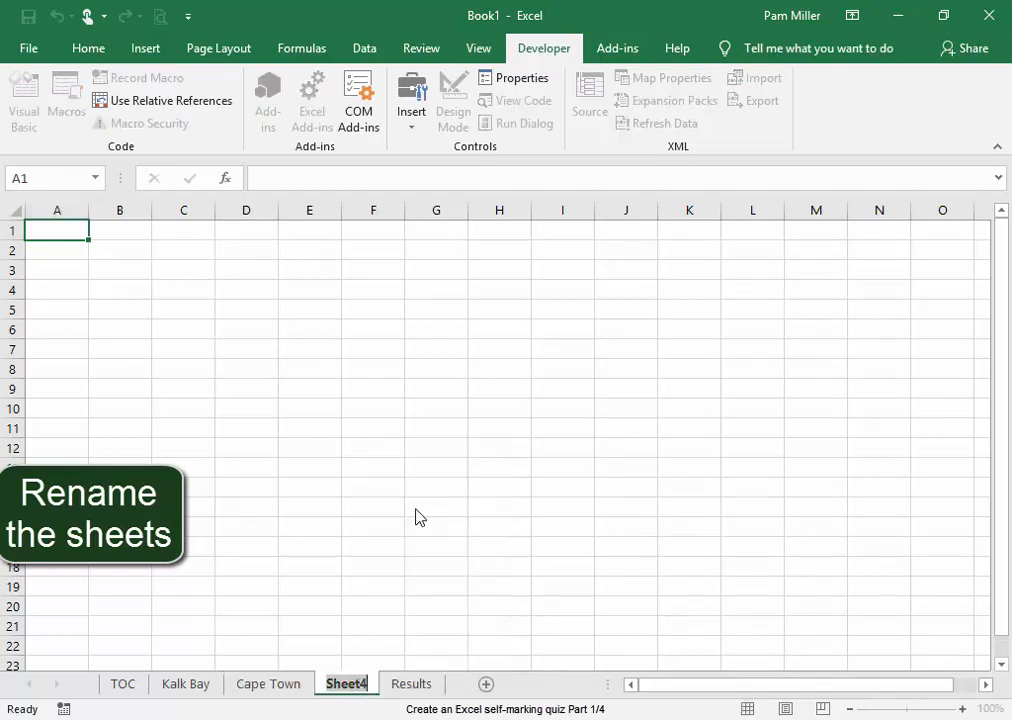
type("Atlan")
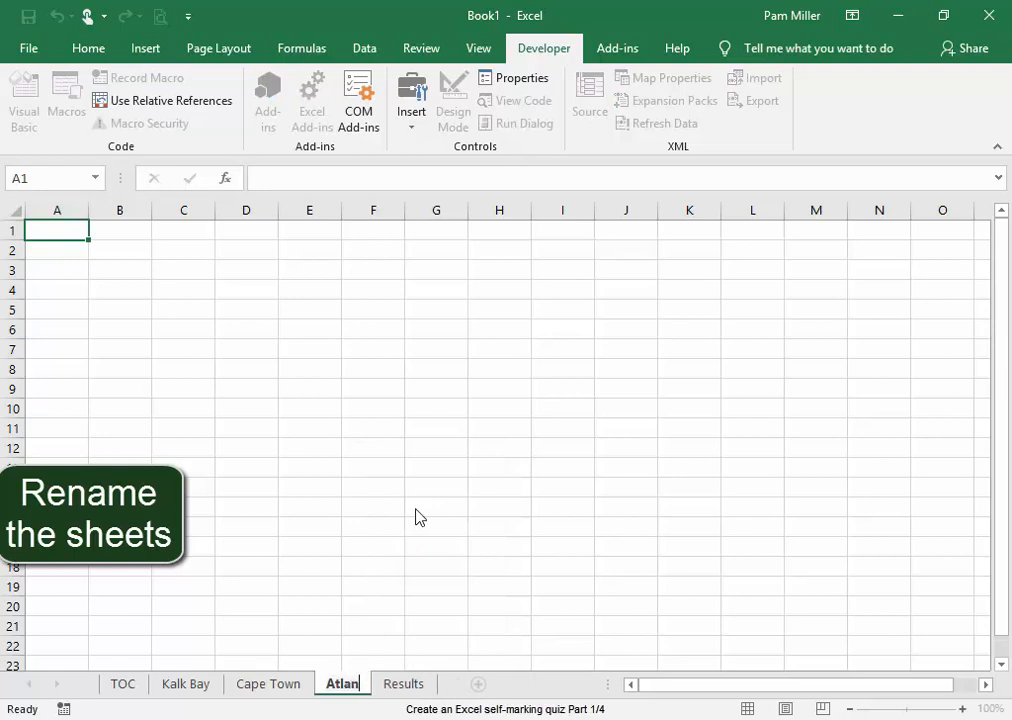
type("tis")
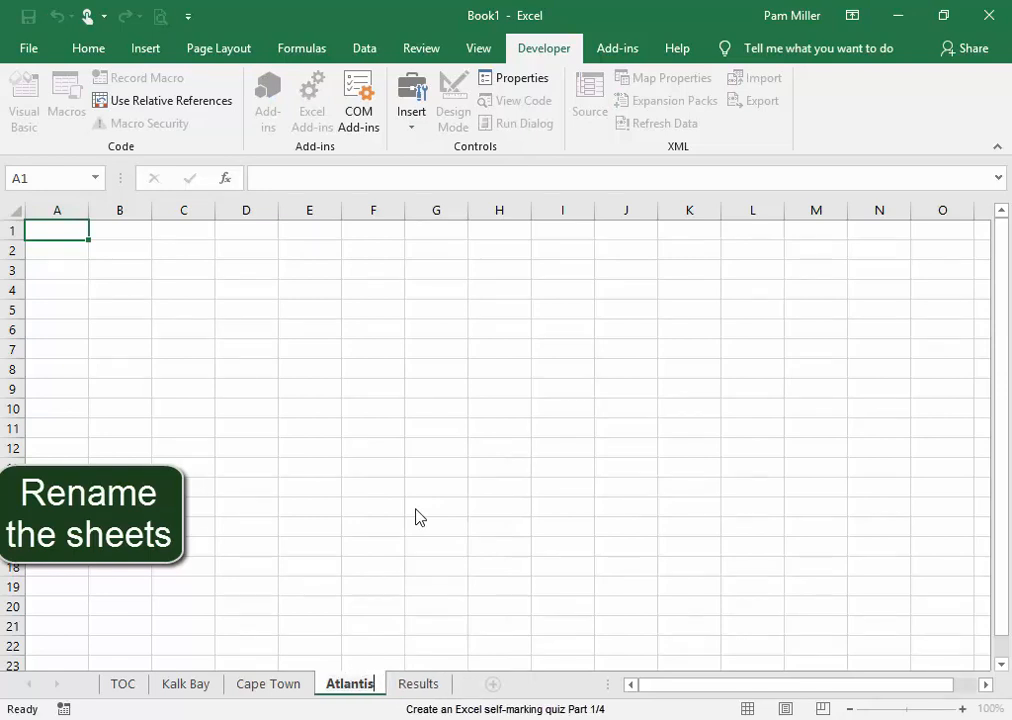
left_click(501, 550)
Step: From the TOC sheet, follow the Kalk Bay and Cape Town shape links, returning each time through the TOC arrow
key("ctrl+Page_Up")
key("ctrl+Page_Up")
key("ctrl+Page_Up")
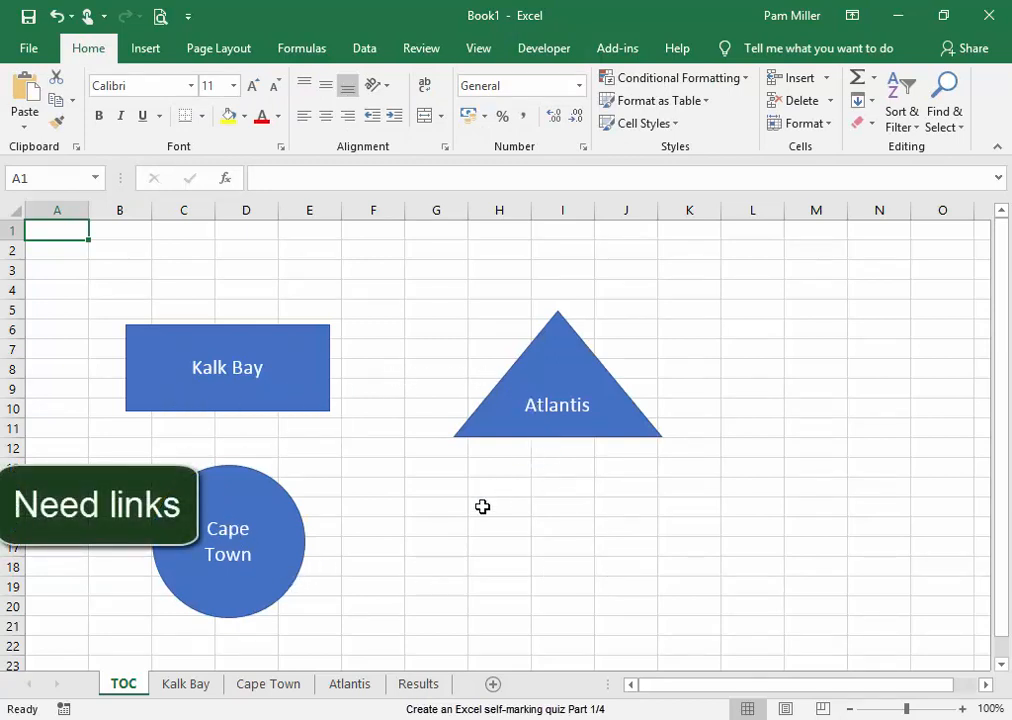
left_click(195, 410)
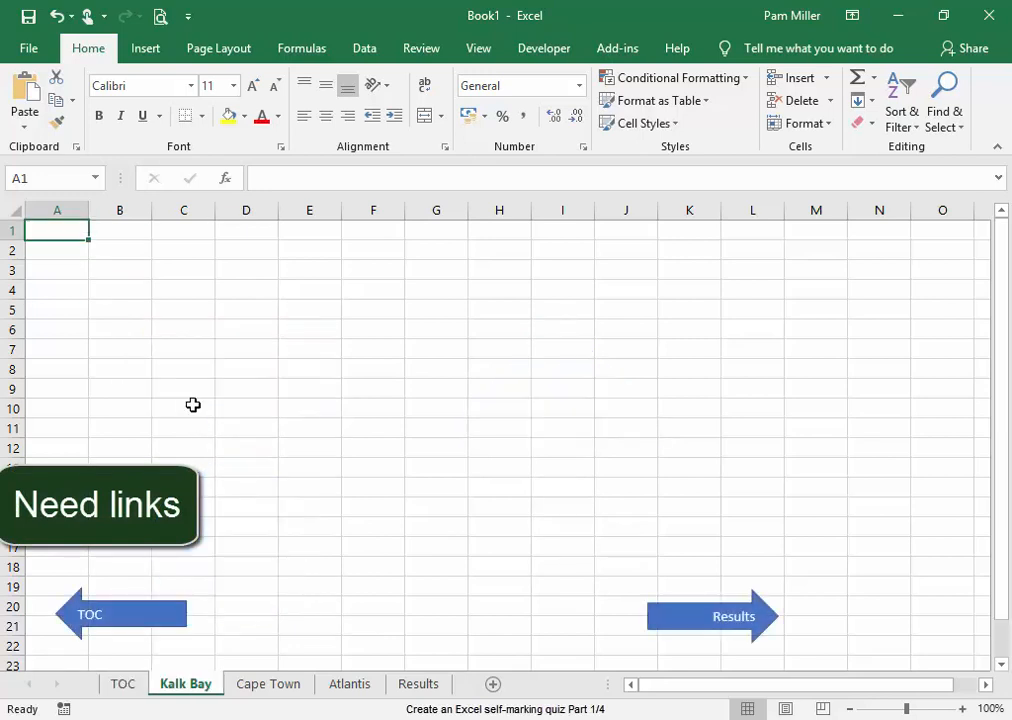
left_click(141, 633)
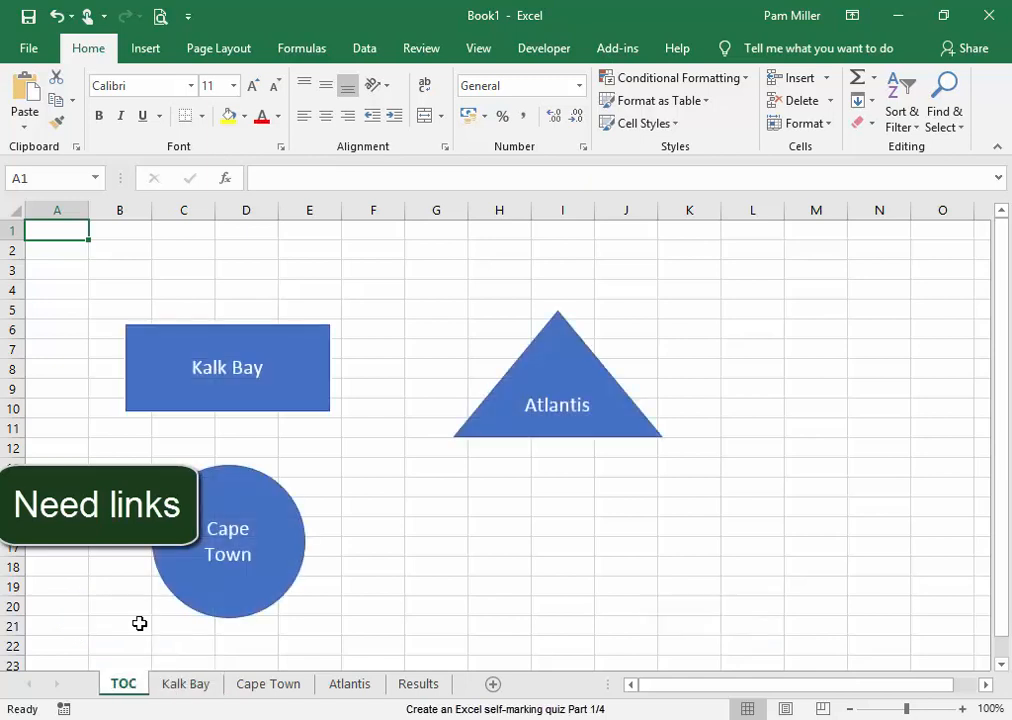
left_click(248, 597)
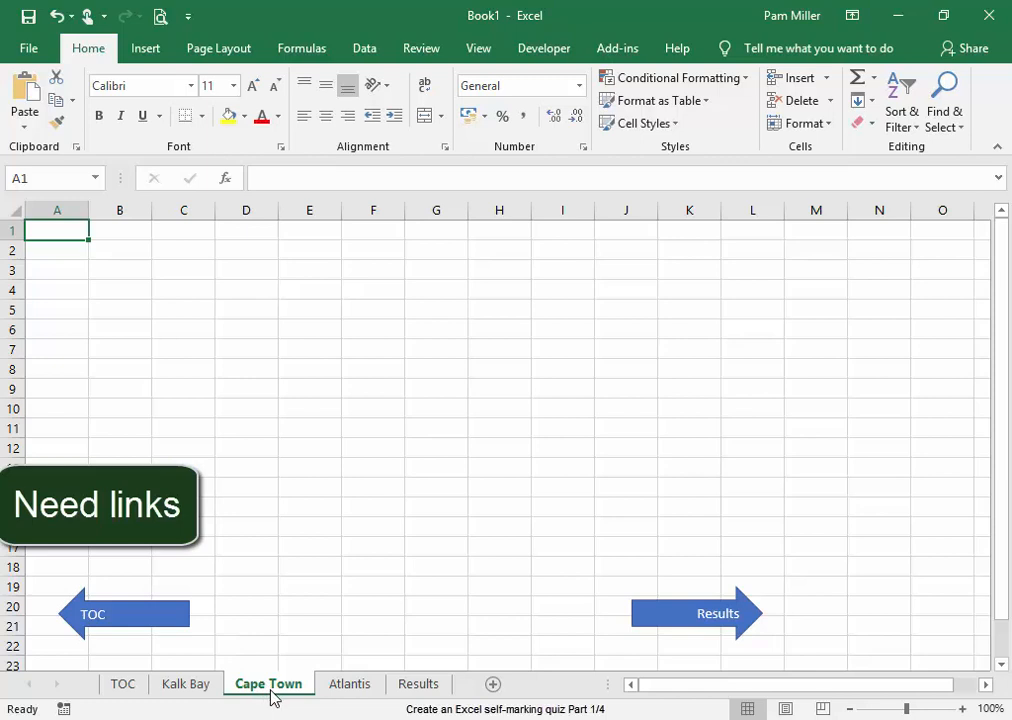
left_click(147, 627)
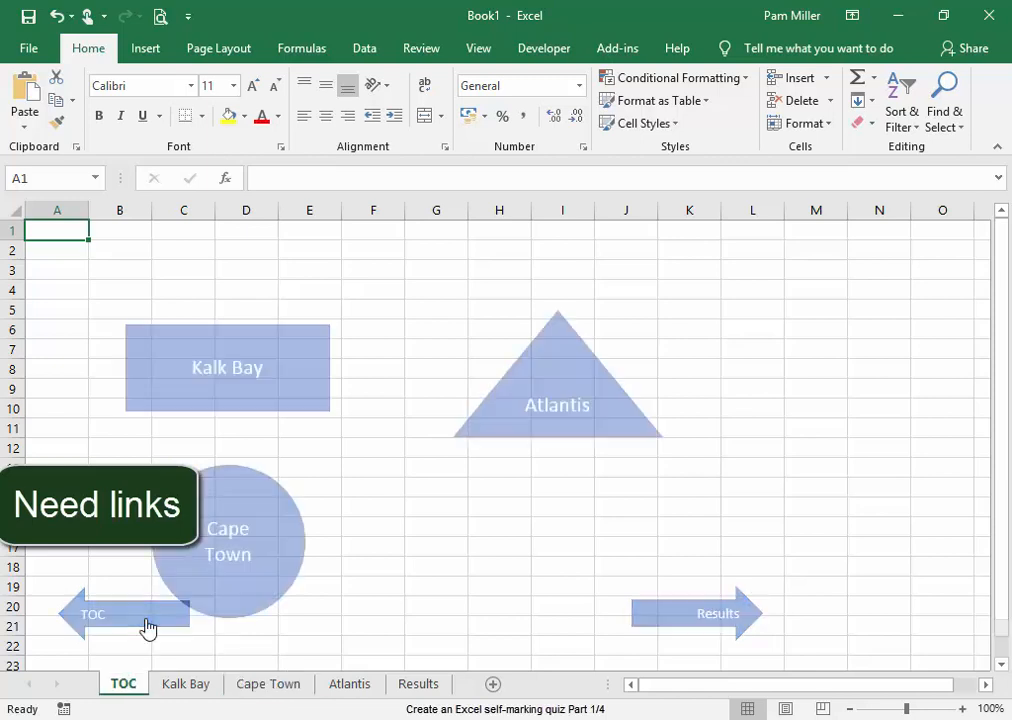
Step: Follow the Atlantis shape link from the TOC sheet and return through that sheet's TOC arrow
left_click(545, 421)
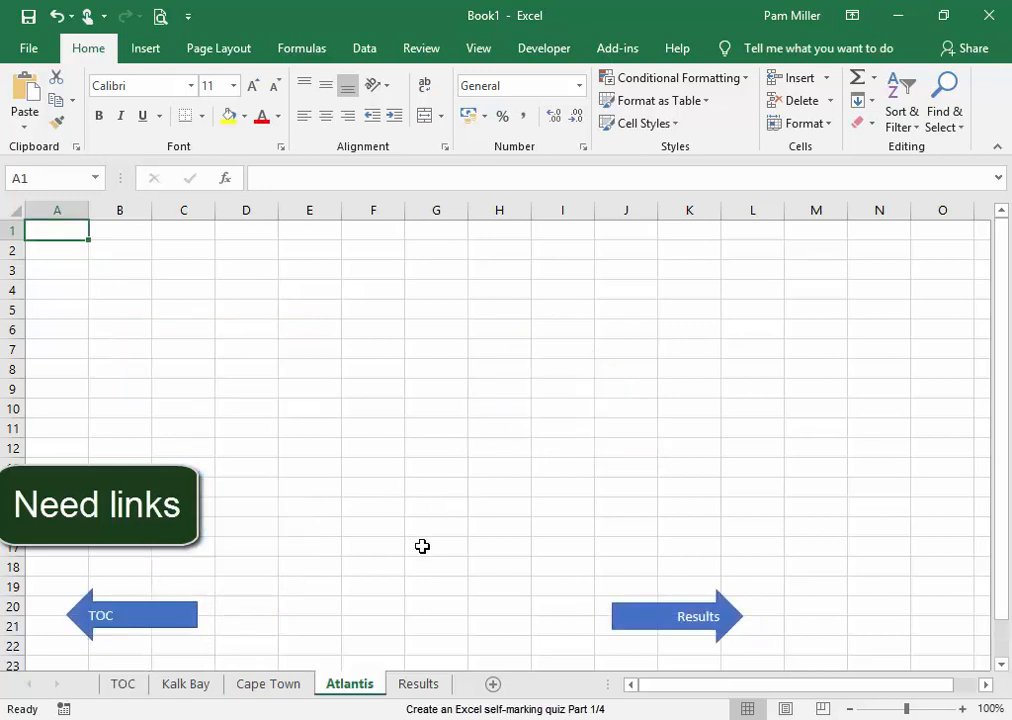
left_click(174, 630)
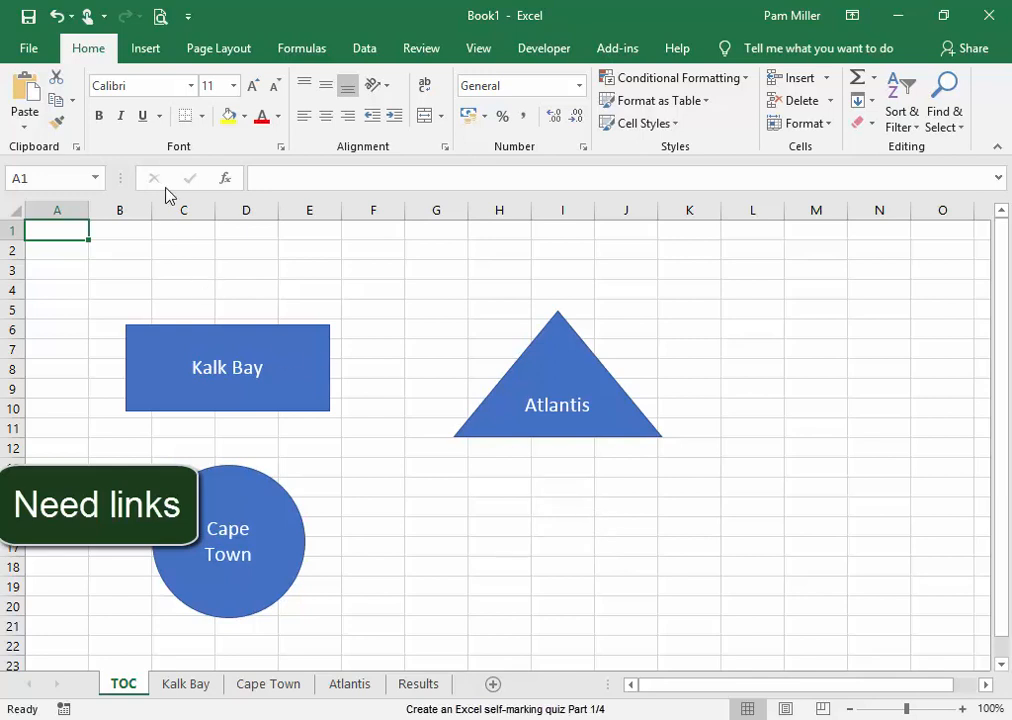
Step: Insert a rounded rectangle about 5.9 cm wide and 3.1 cm high below the Atlantis triangle, with the text Results
left_click(147, 50)
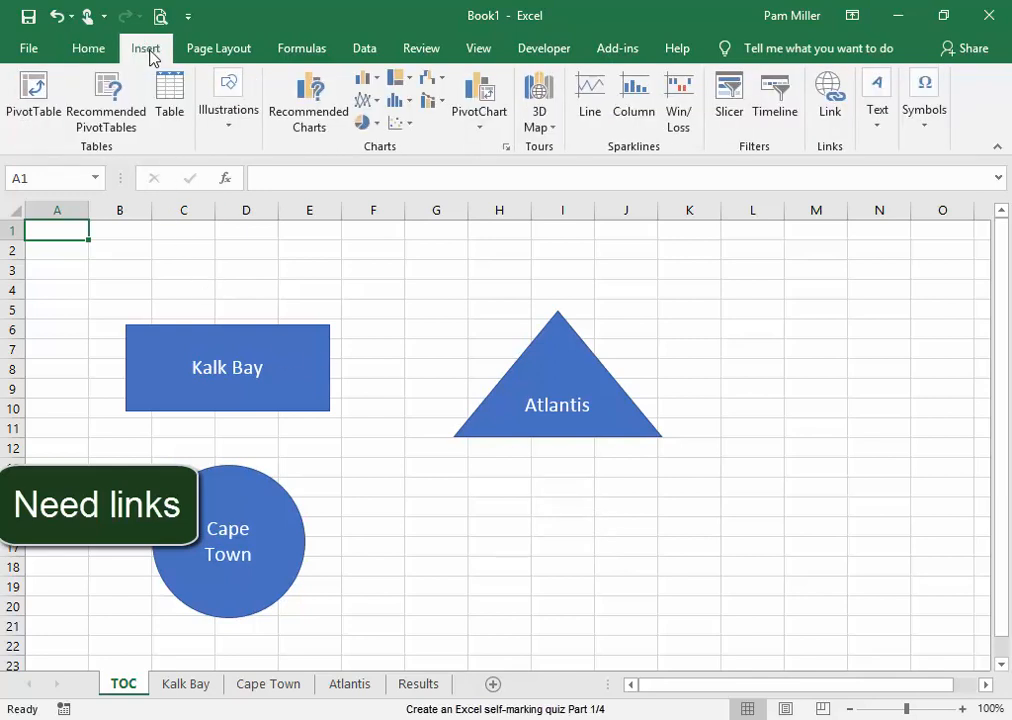
left_click(233, 130)
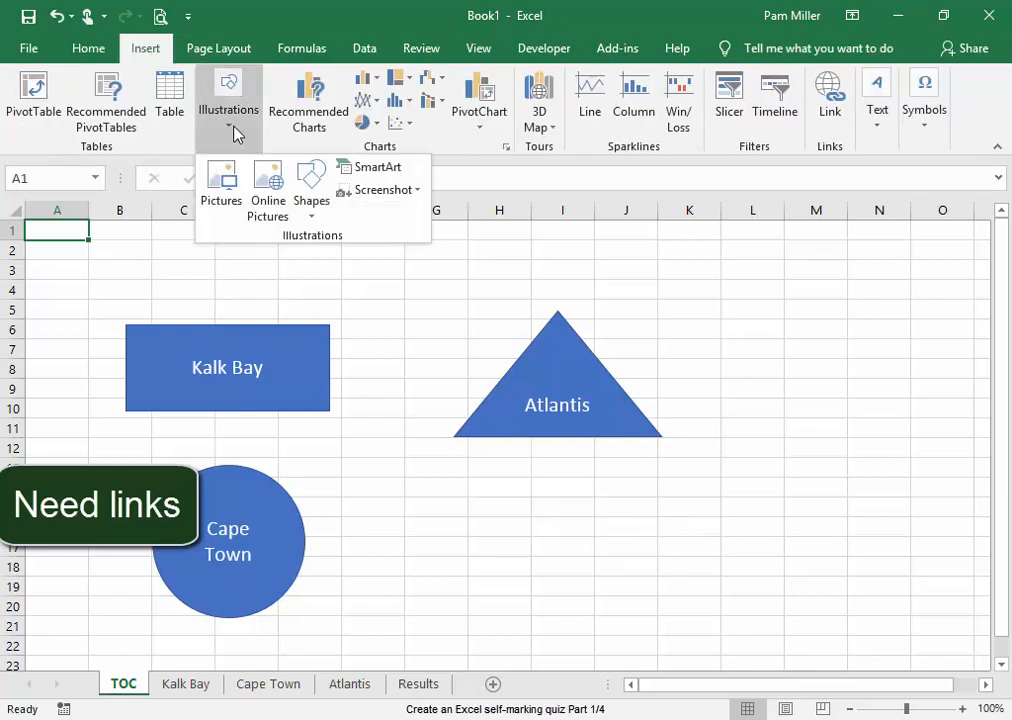
left_click(300, 182)
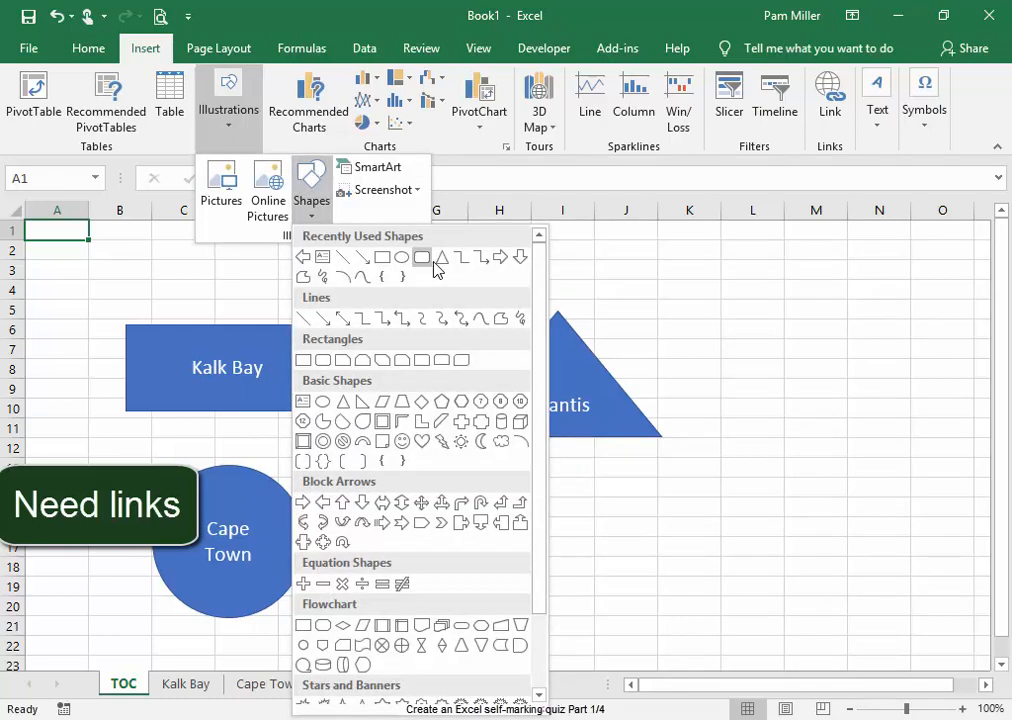
left_click(422, 262)
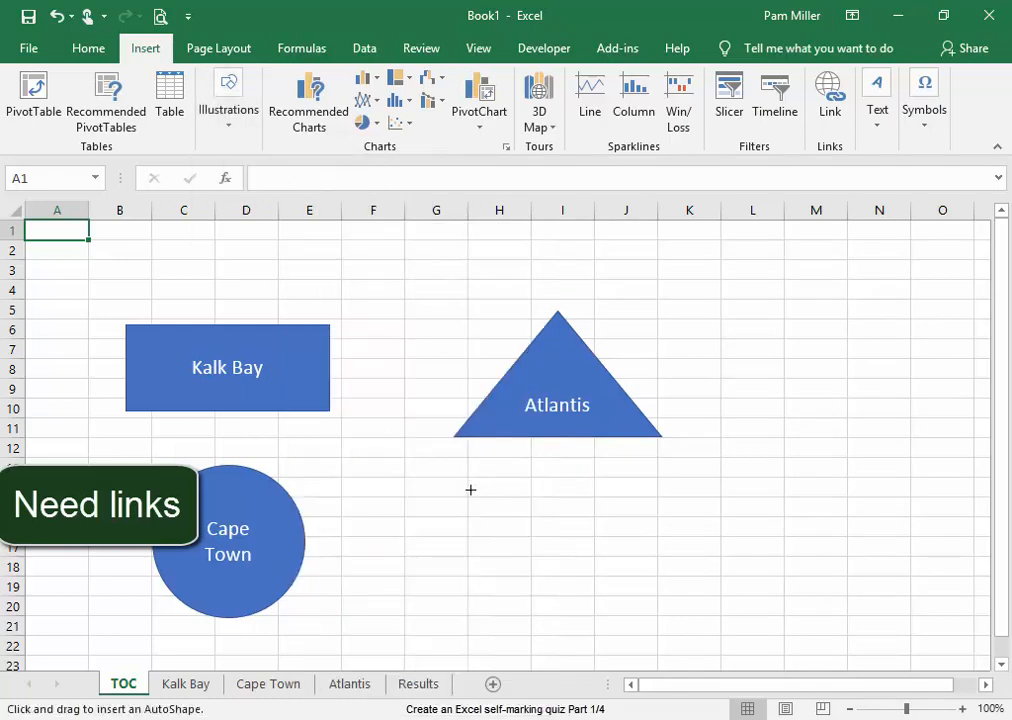
mouse_move(466, 487)
left_mouse_down()
mouse_move(544, 582)
mouse_move(684, 601)
left_mouse_up()
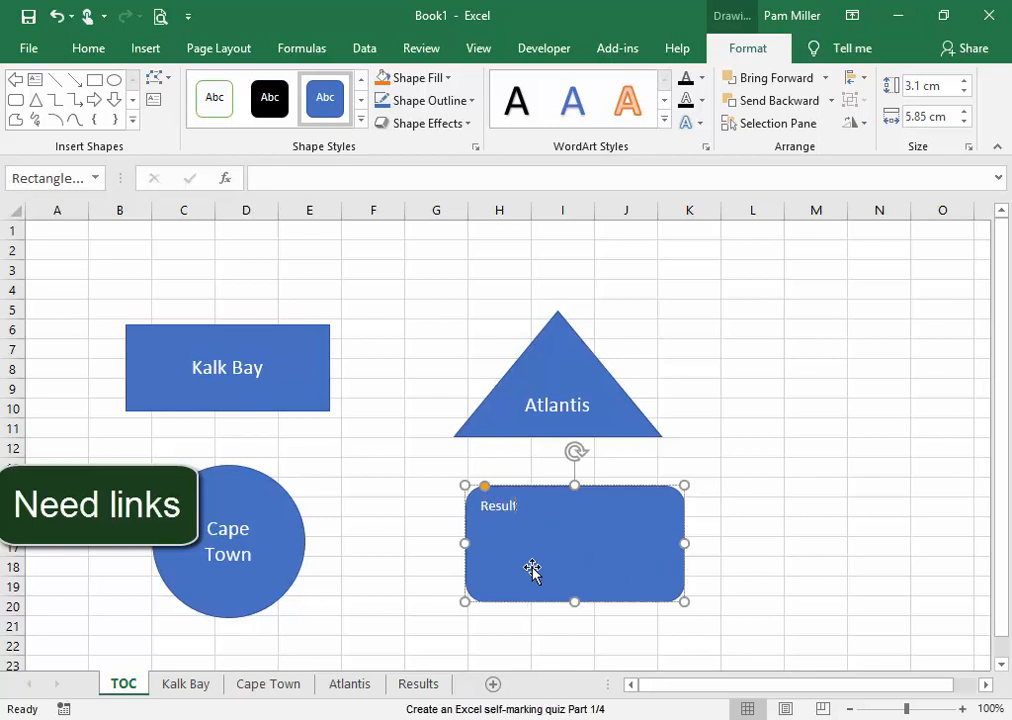
left_click(802, 492)
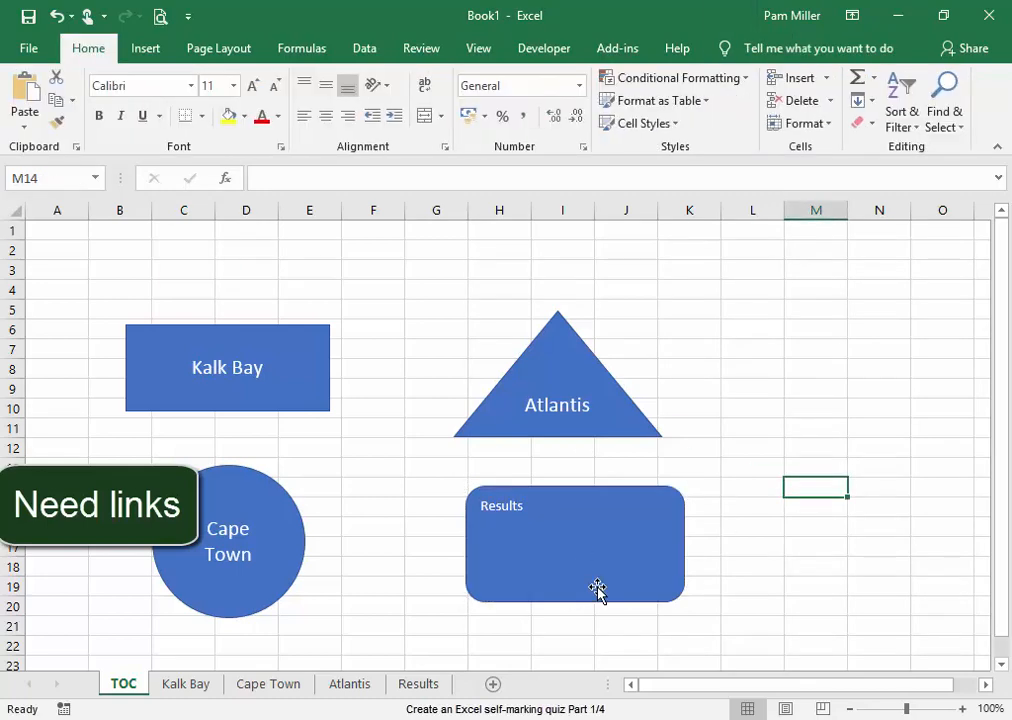
Step: Format the rounded rectangle's Results text at size 20, centred both vertically and horizontally in the shape
left_click(597, 587)
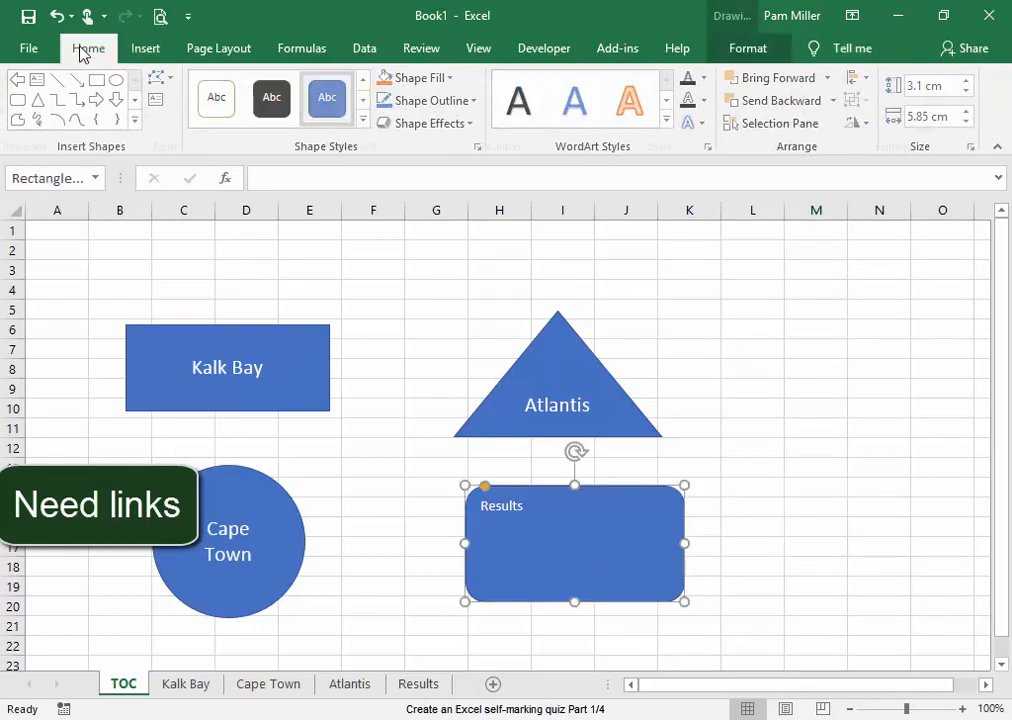
left_click(86, 50)
left_click(253, 88)
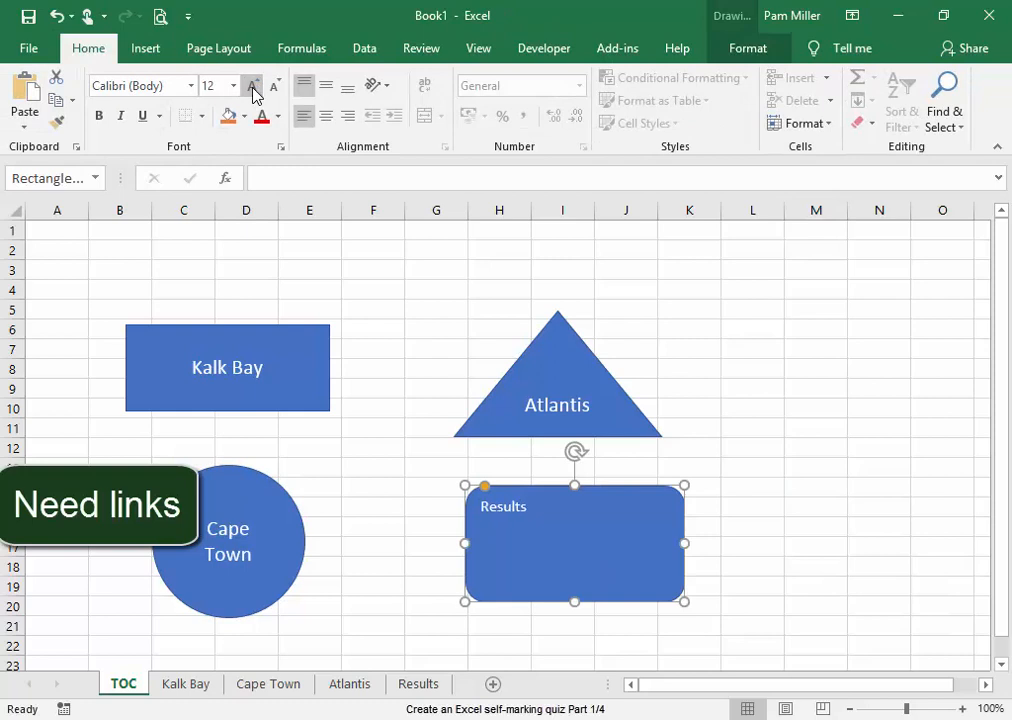
left_click(253, 90)
left_click(253, 90)
left_click(253, 90)
left_click(253, 90)
left_click(253, 90)
left_click(253, 90)
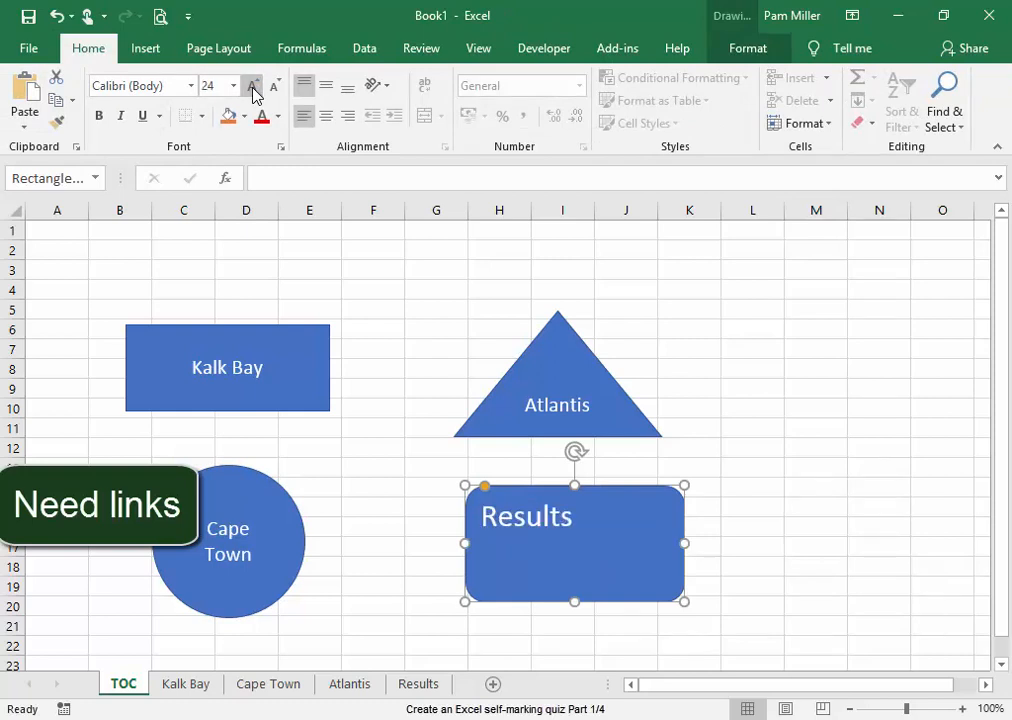
left_click(325, 88)
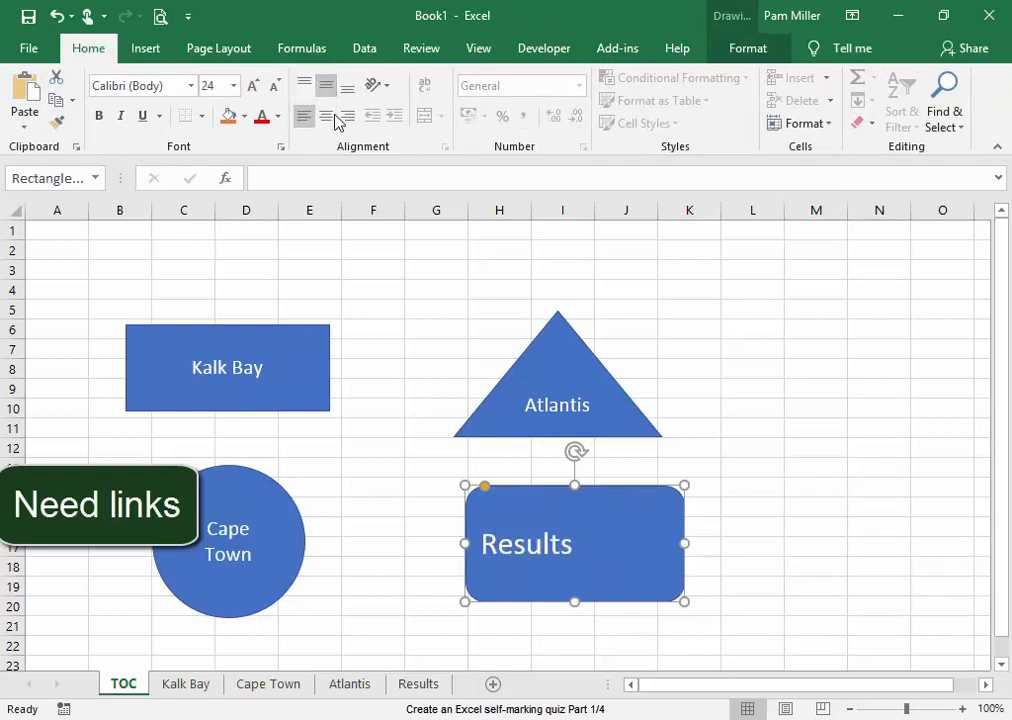
left_click(327, 117)
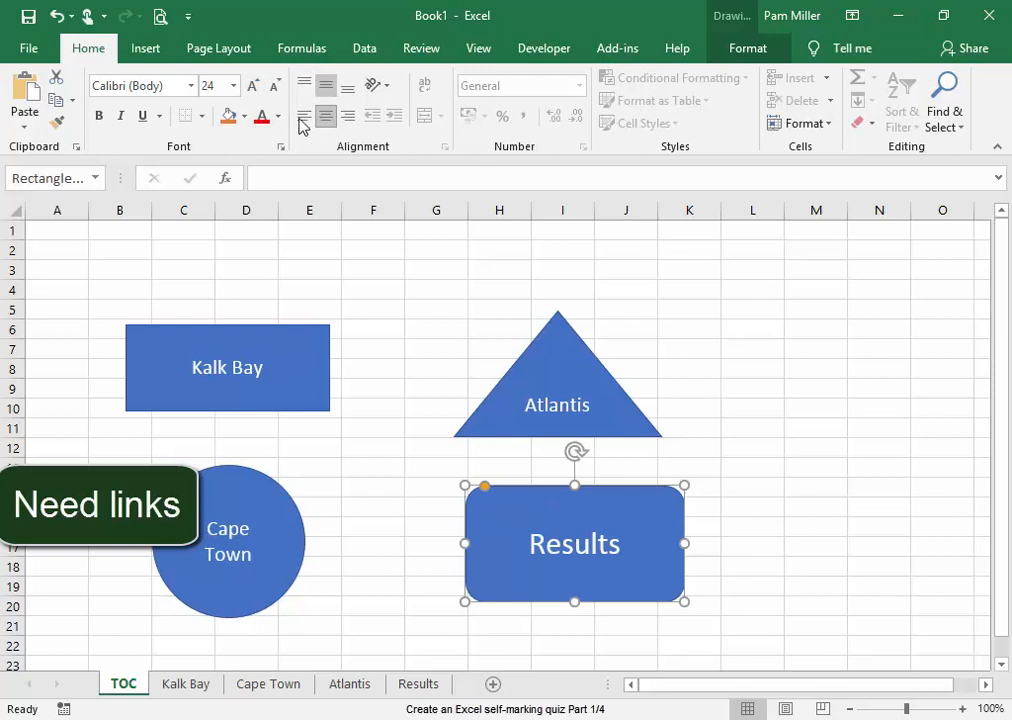
left_click(274, 85)
left_click(274, 85)
left_click(915, 440)
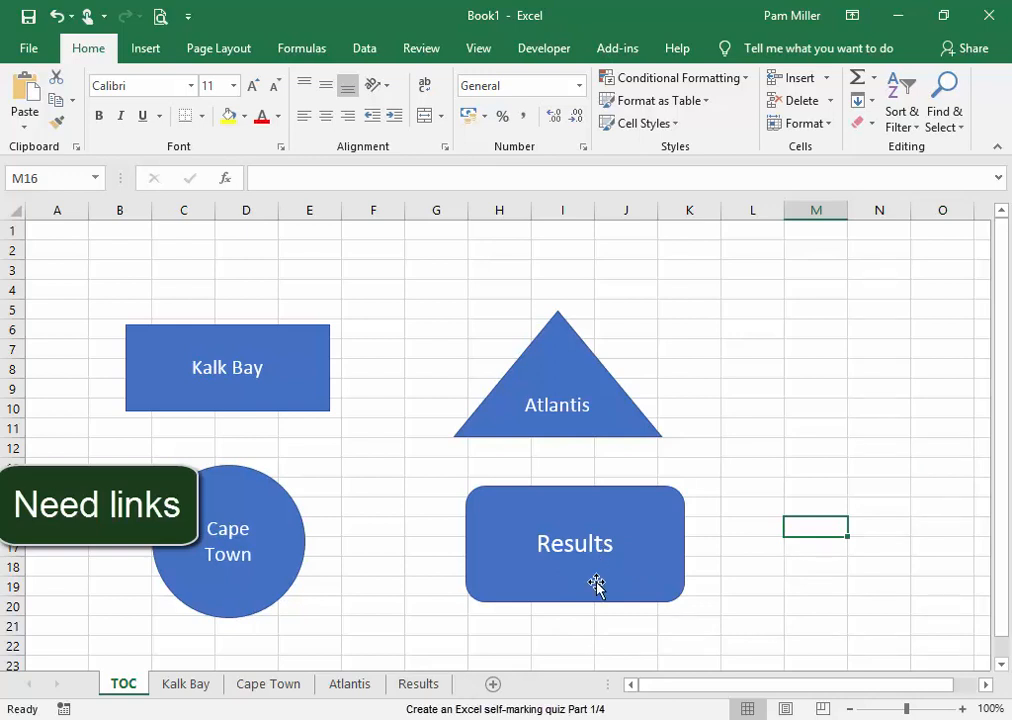
Step: Link the Results rounded rectangle to cell A1 of the Results sheet in this document
left_click(596, 583)
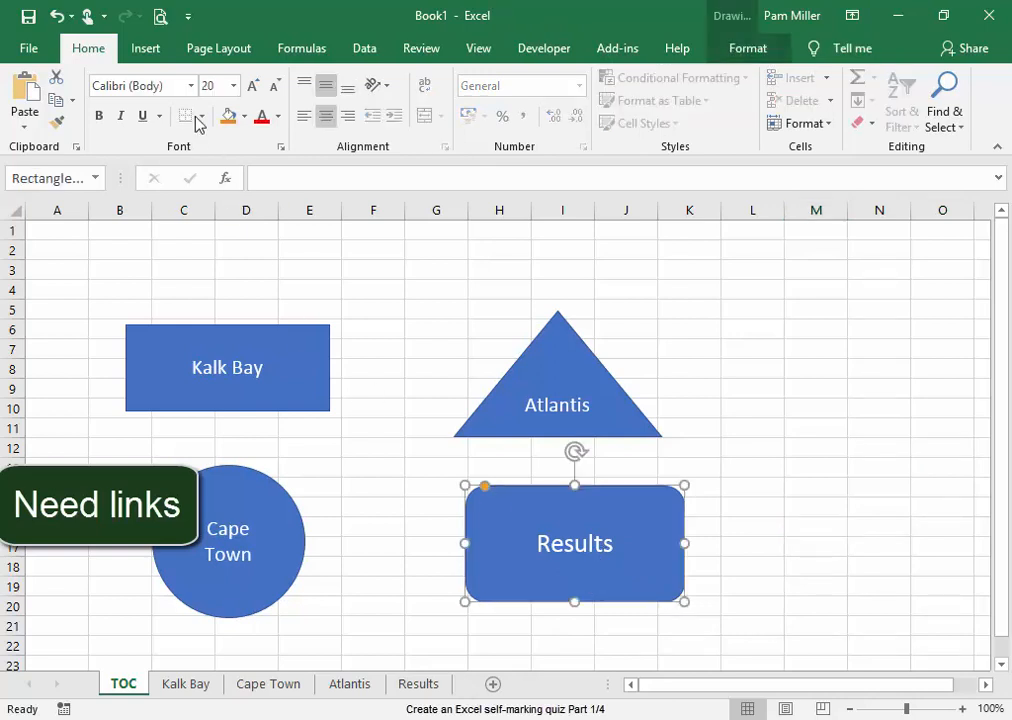
left_click(143, 50)
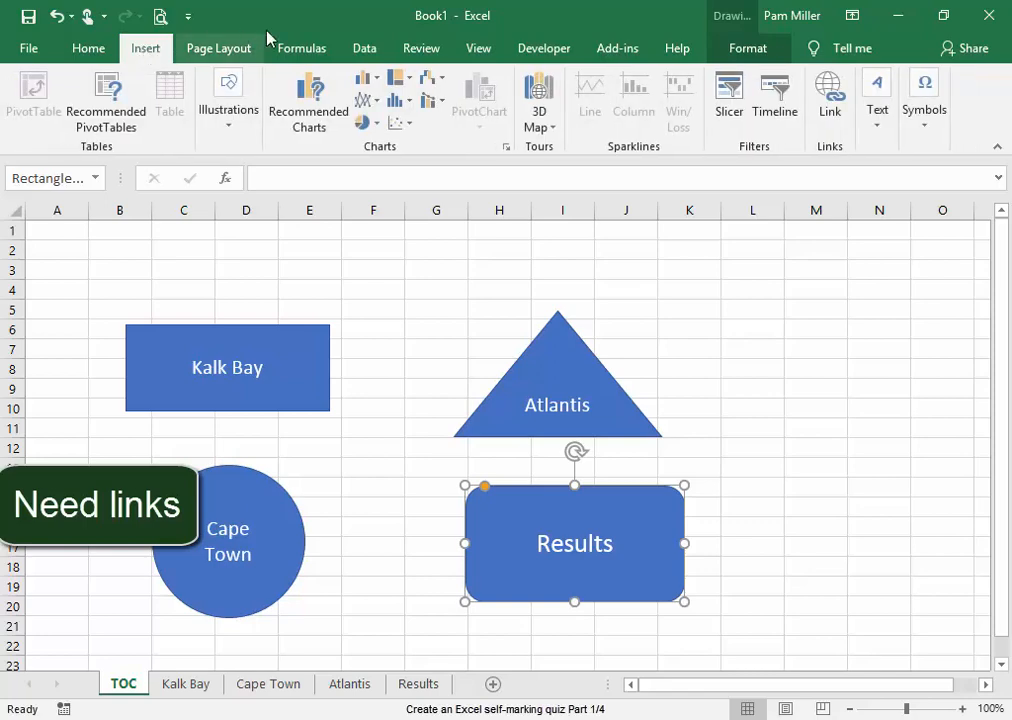
left_click(830, 115)
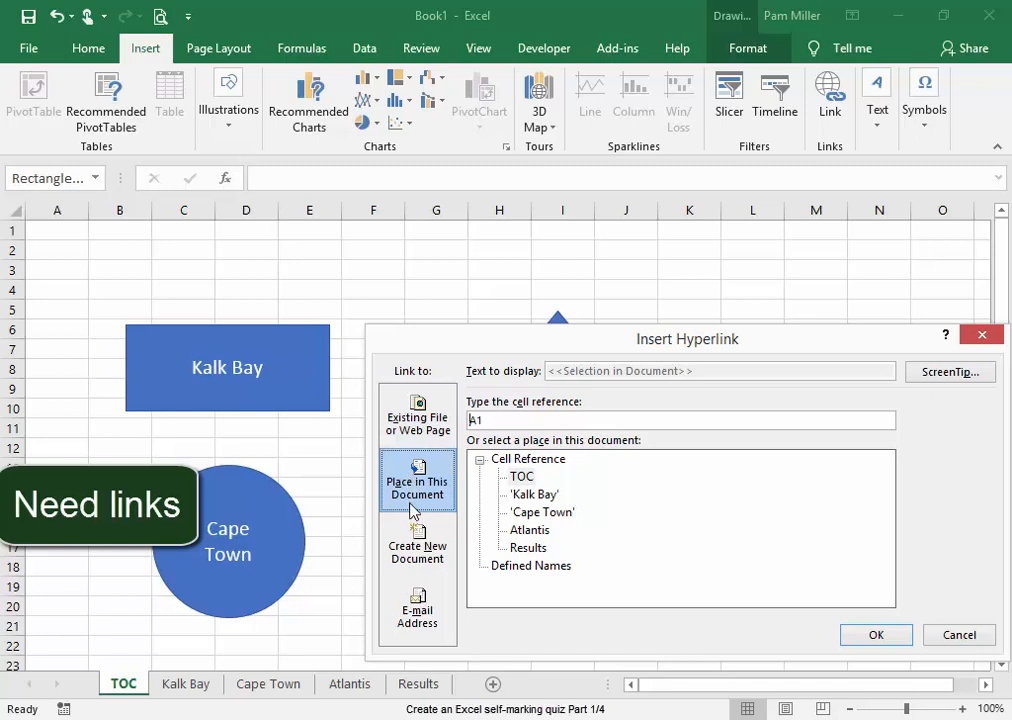
left_click(524, 549)
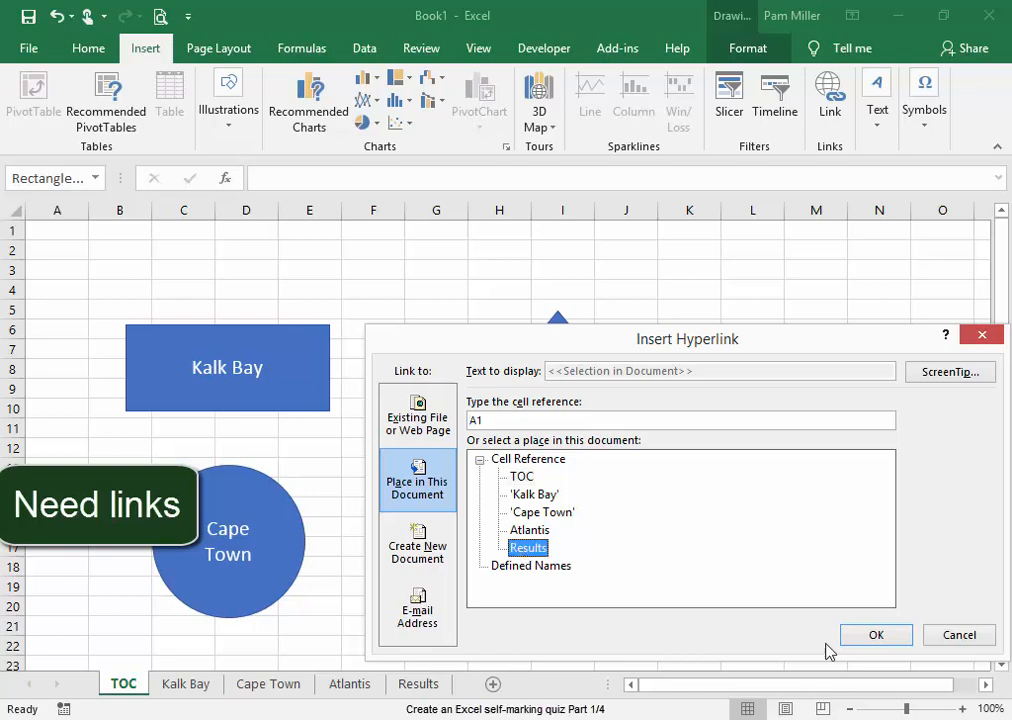
left_click(876, 636)
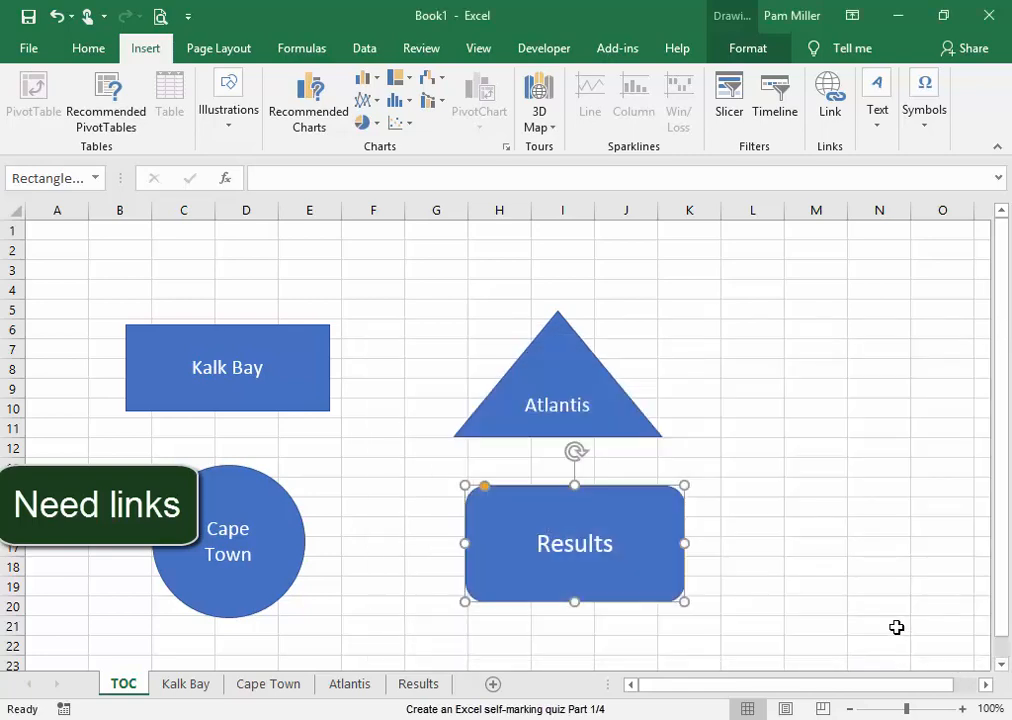
left_click(894, 608)
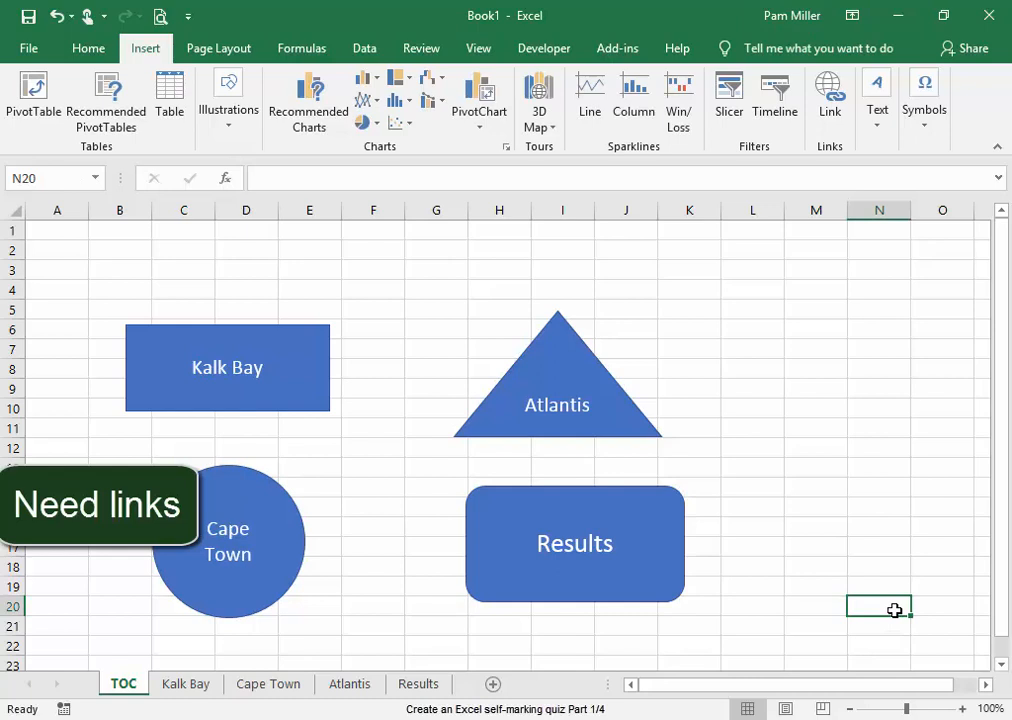
Step: Follow the Results shape link and draw a left arrow about 3.3 by 1.5 cm over A20:C22, with the text TOC
left_click(611, 592)
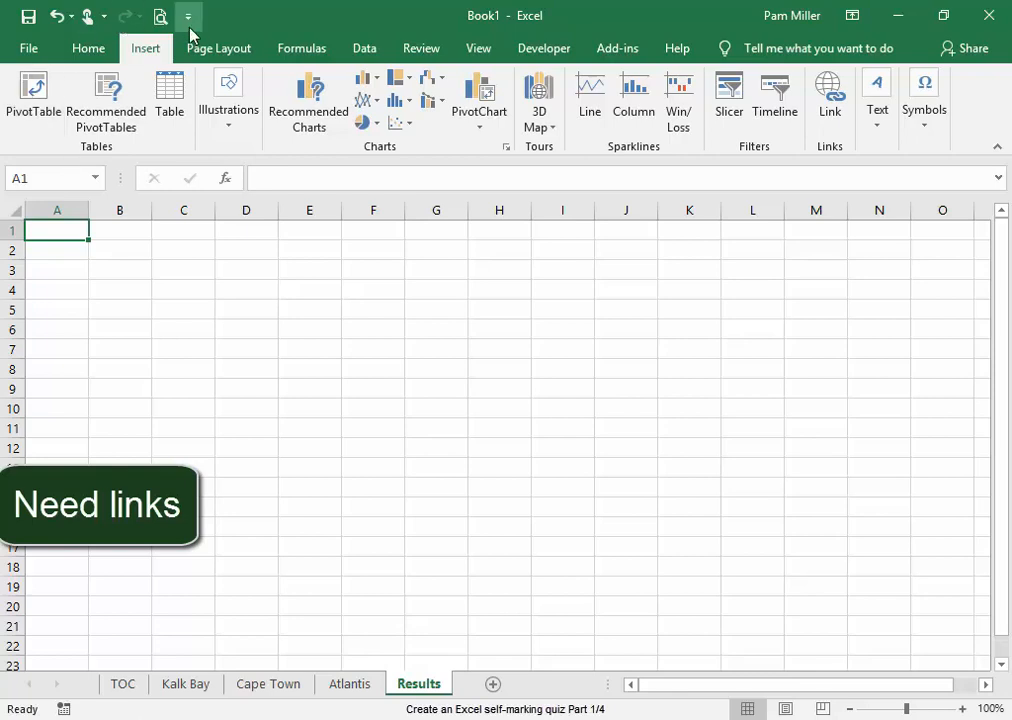
left_click(238, 96)
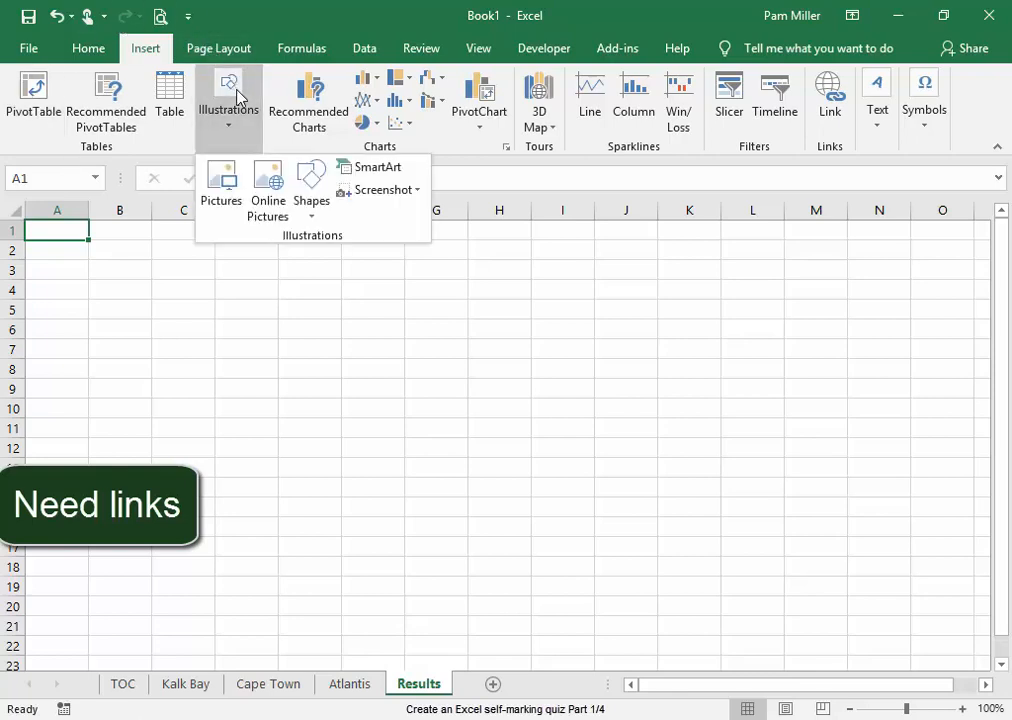
left_click(310, 195)
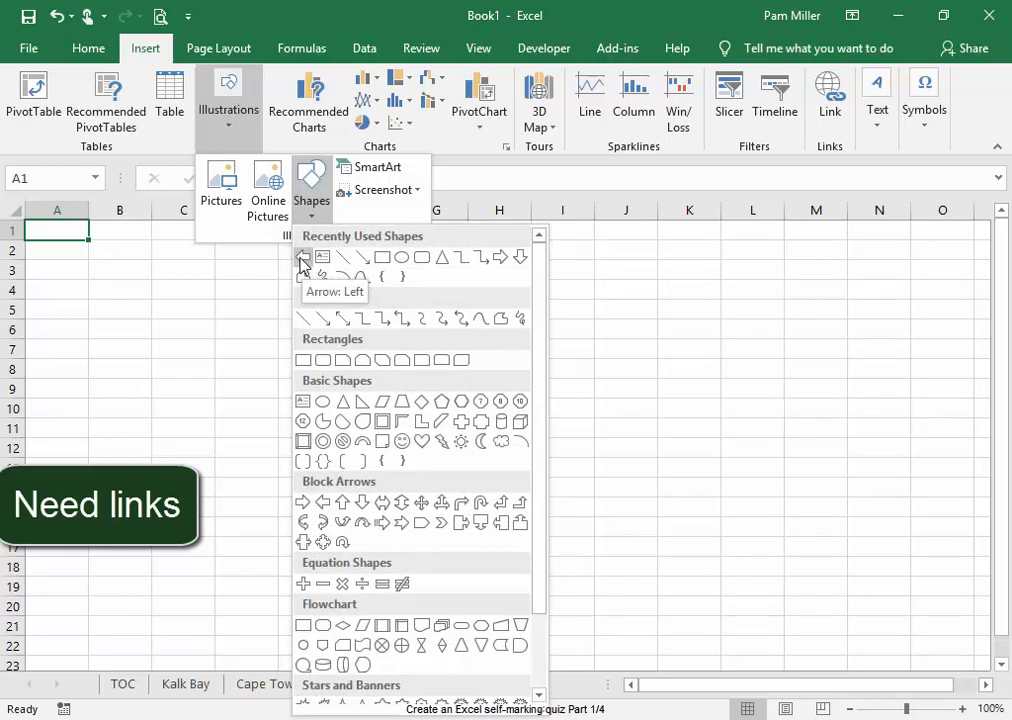
left_click(303, 259)
mouse_move(52, 596)
left_mouse_down()
mouse_move(75, 623)
mouse_move(190, 648)
mouse_move(176, 650)
left_mouse_up()
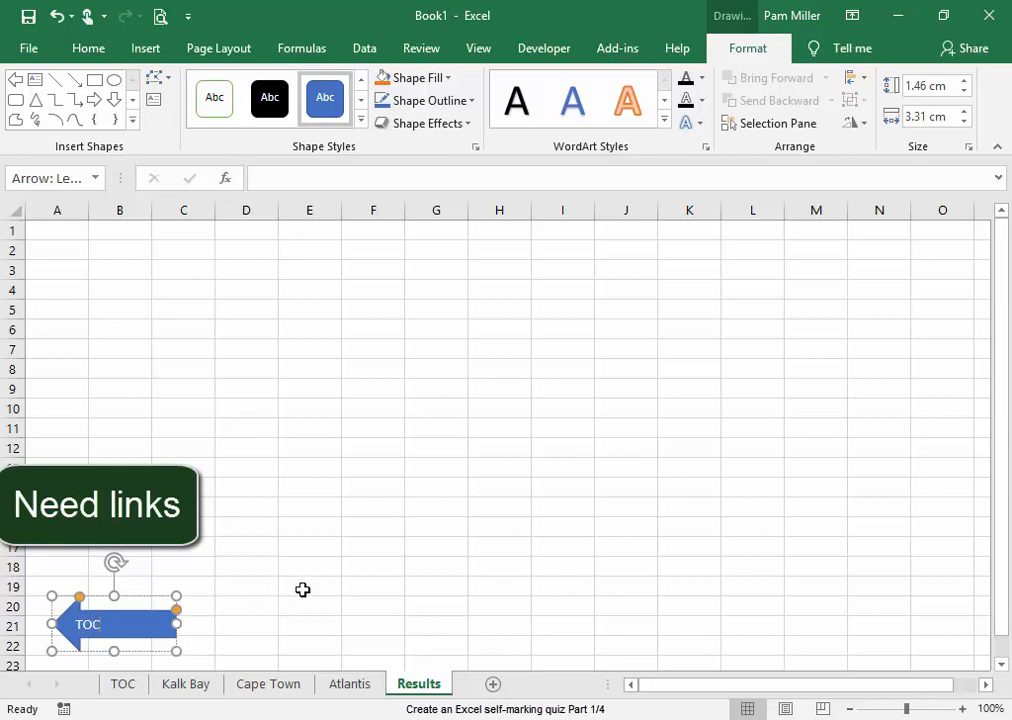
left_click(302, 590)
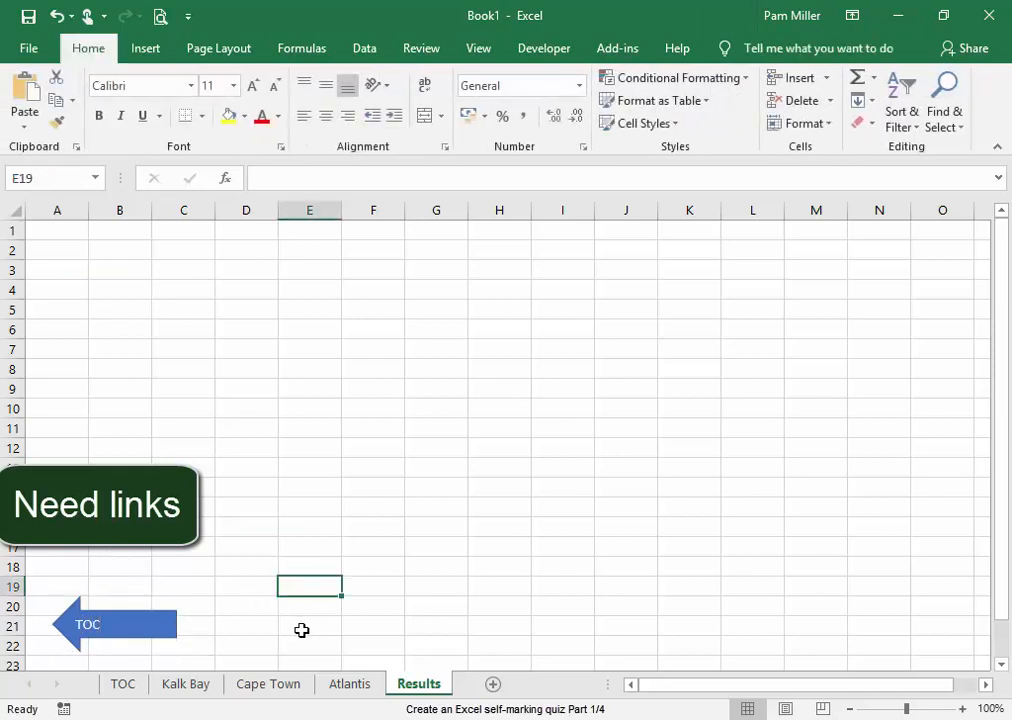
Step: Link the TOC arrow on the Results sheet to cell A1 of the TOC sheet in this document
left_click(148, 631)
right_click(148, 631)
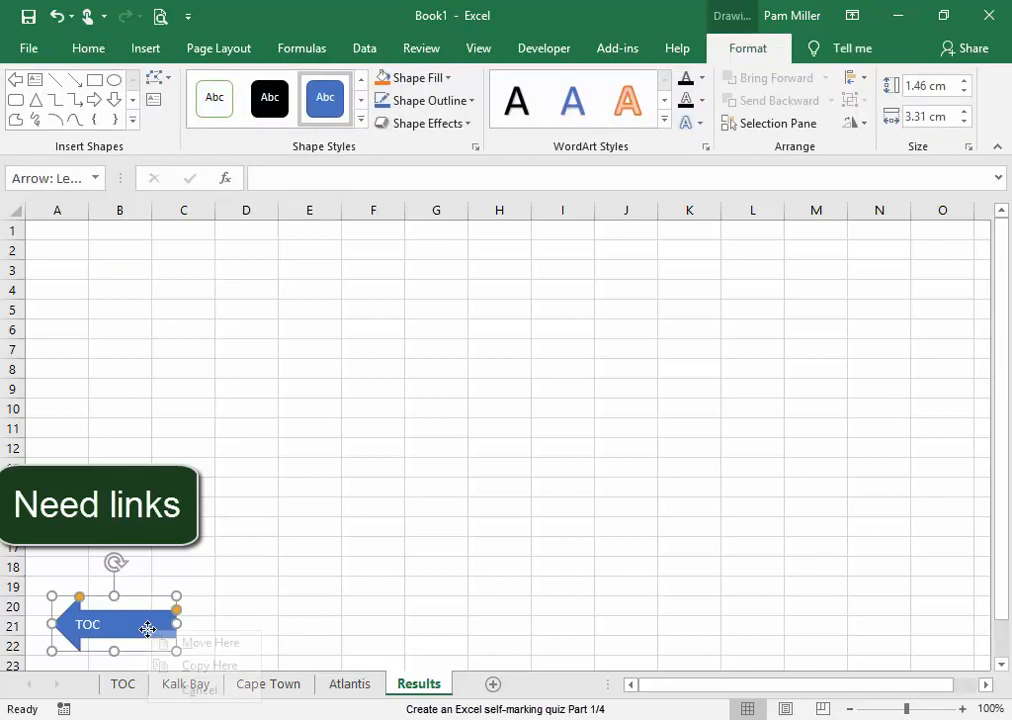
left_click(128, 620)
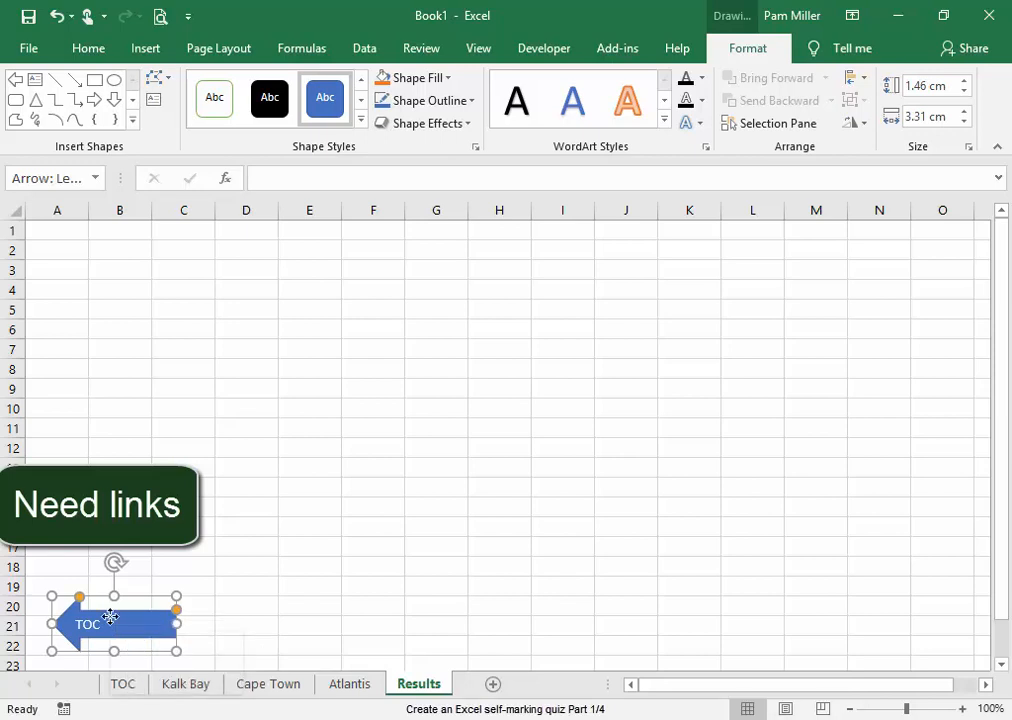
right_click(110, 622)
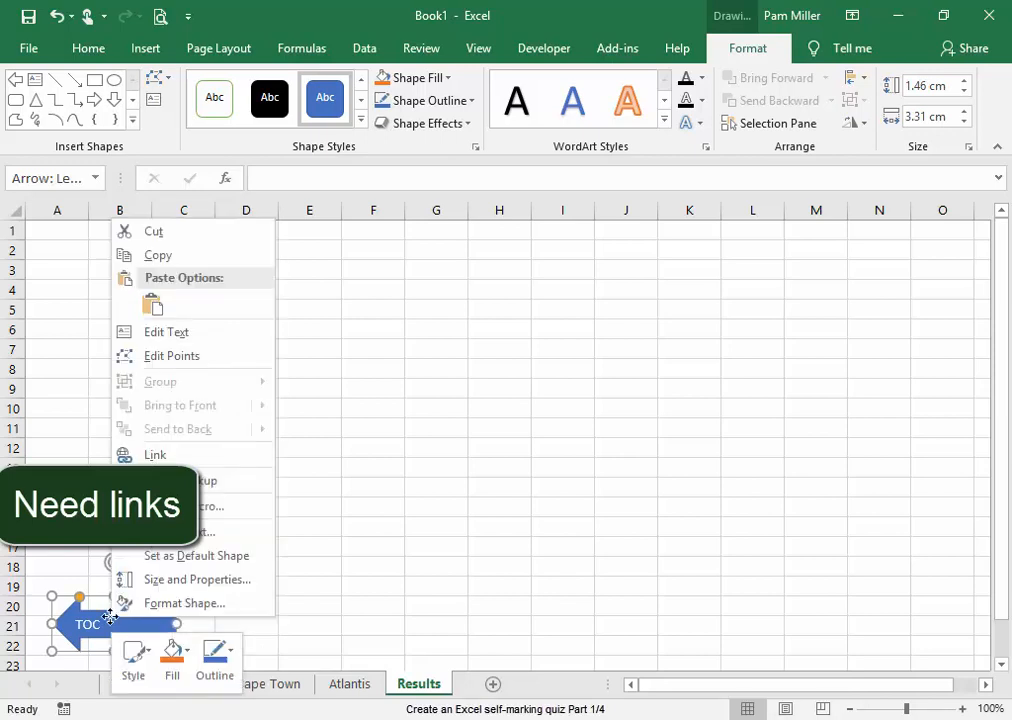
left_click(155, 456)
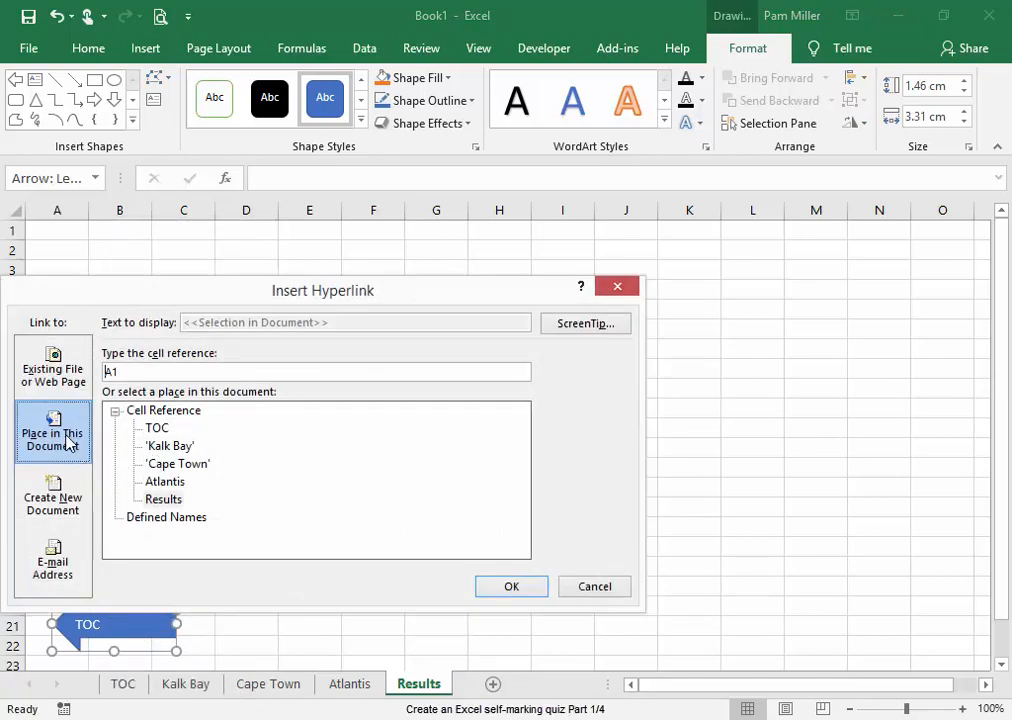
left_click(160, 430)
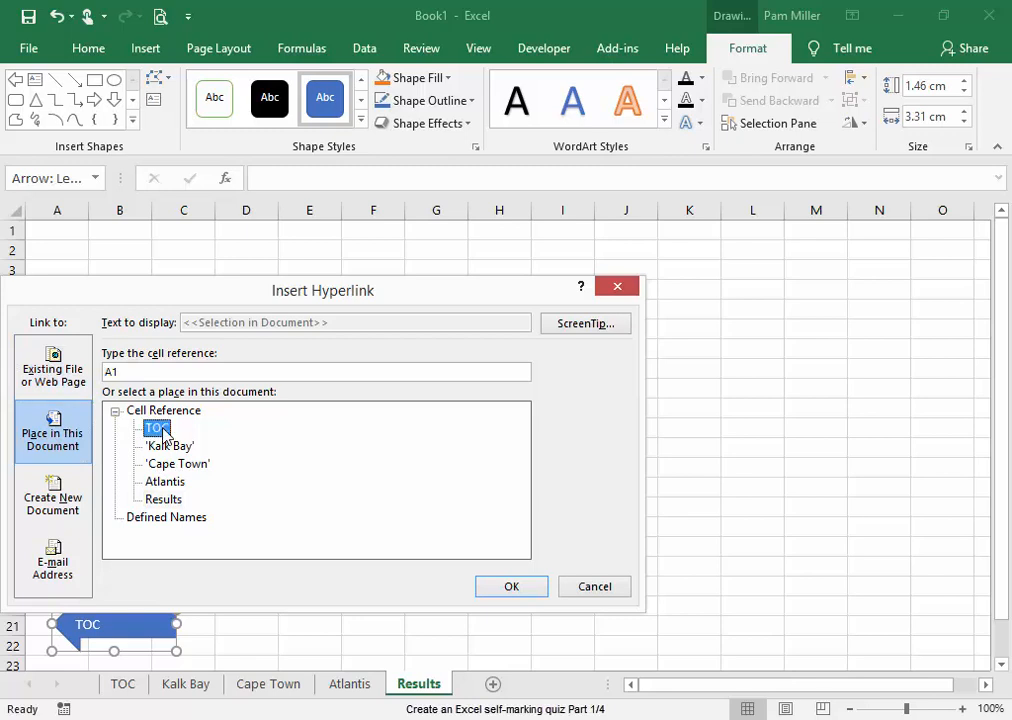
left_click(511, 587)
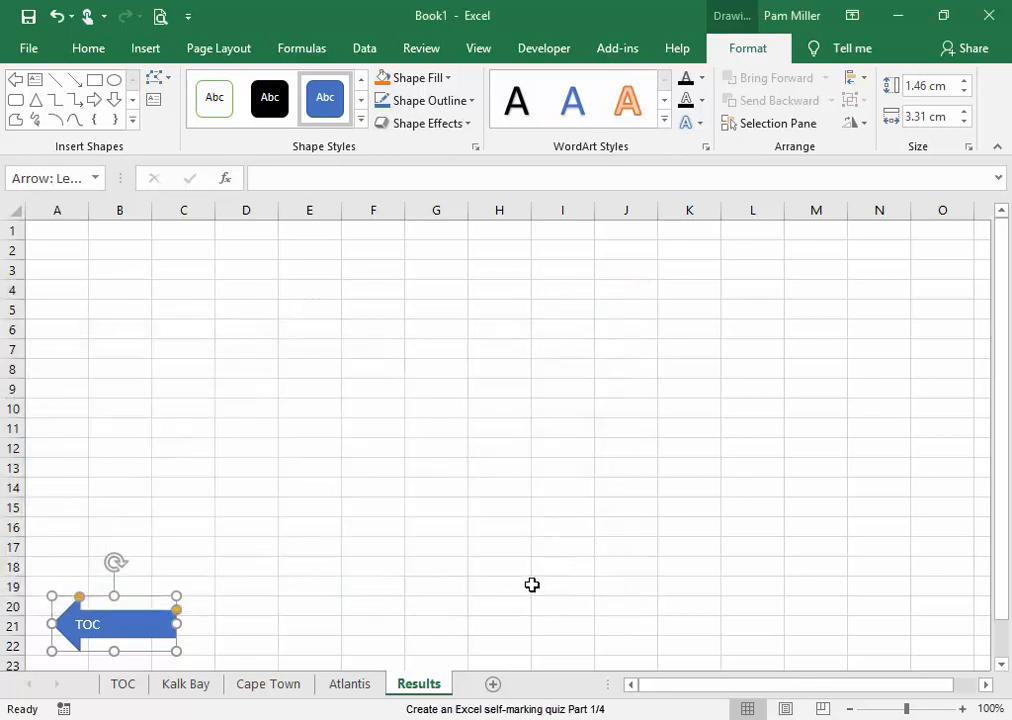
Step: Check the hyperlink settings of the TOC arrow on the Results sheet without changing them
left_click(142, 52)
left_click(842, 110)
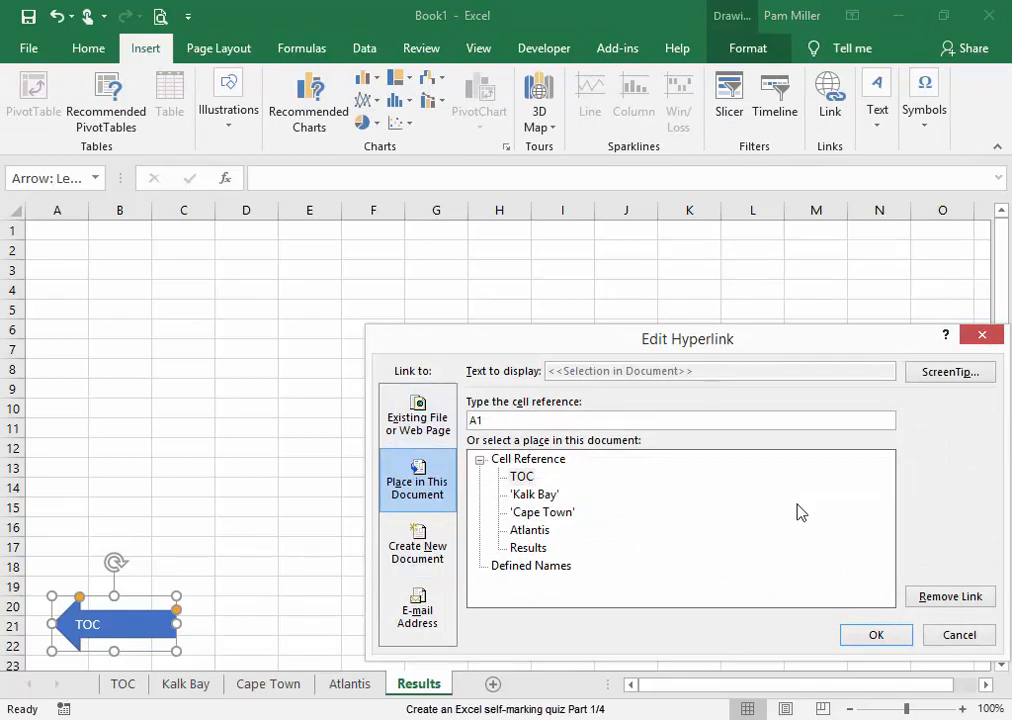
left_click(960, 634)
left_click(591, 592)
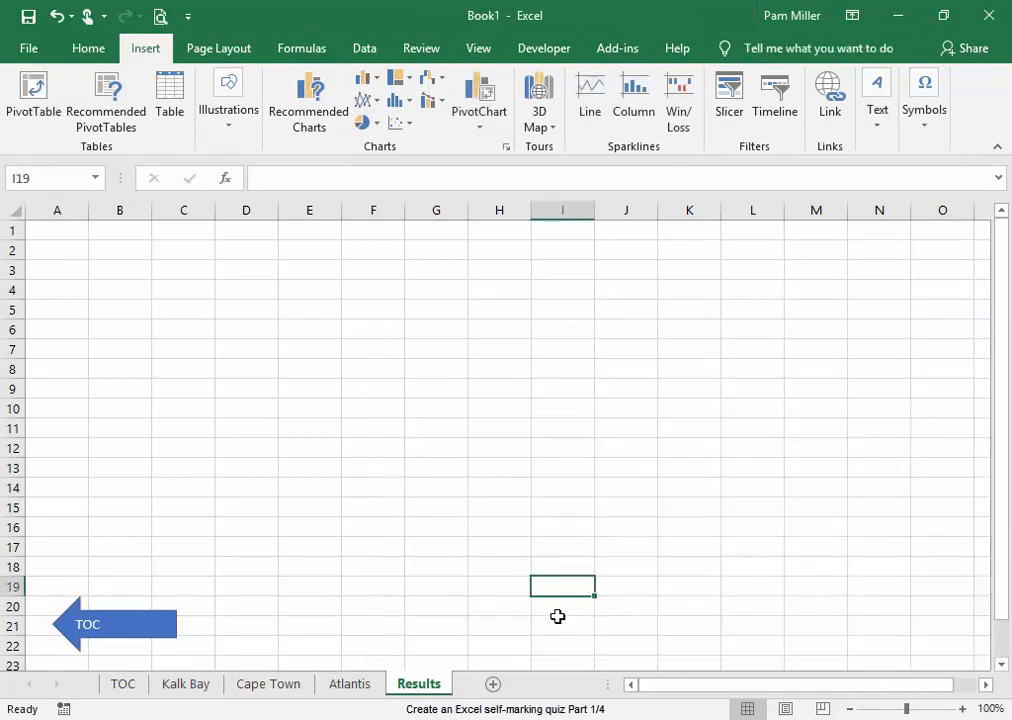
Step: Test the navigation from the TOC sheet through the Atlantis link, its Results arrow and the Results sheet's TOC arrow
left_click(123, 689)
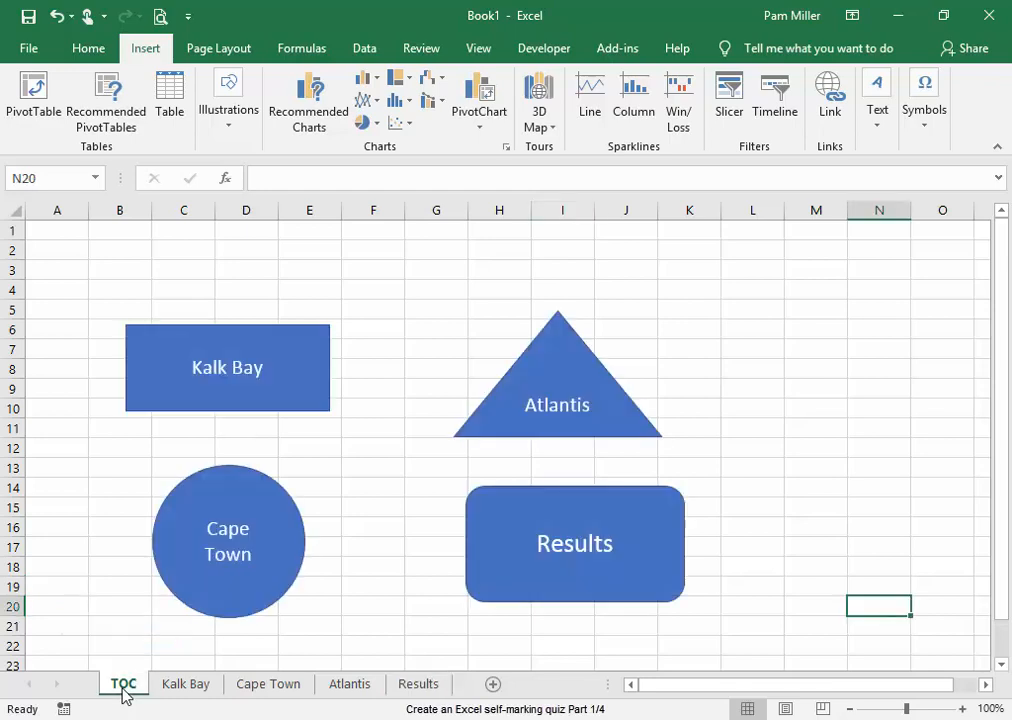
left_click(535, 436)
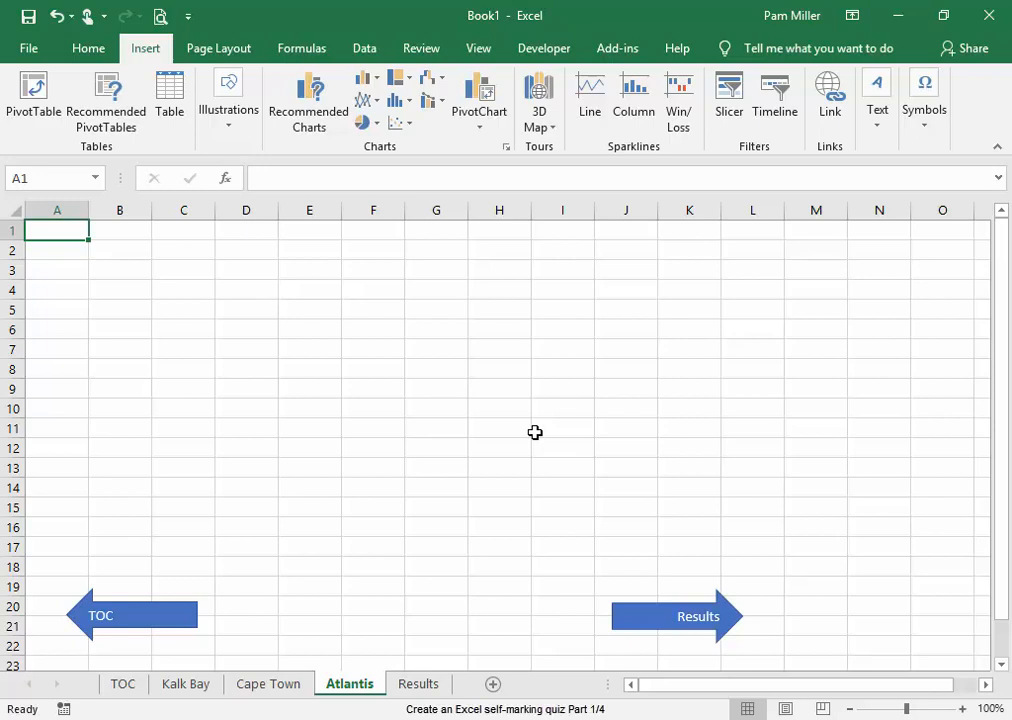
left_click(682, 618)
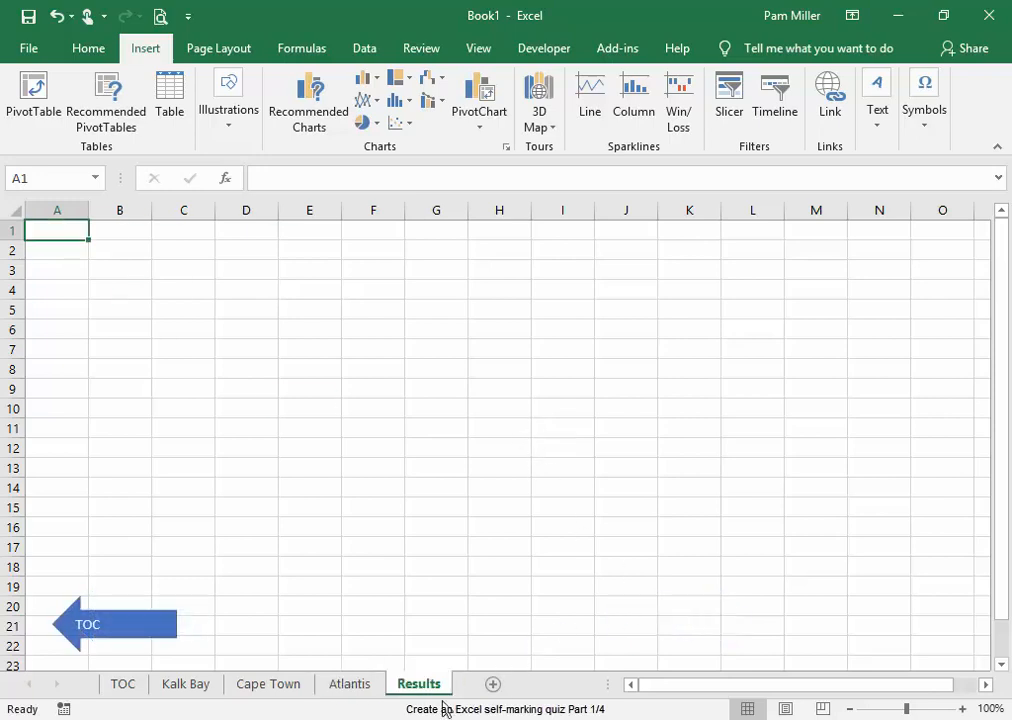
left_click(130, 642)
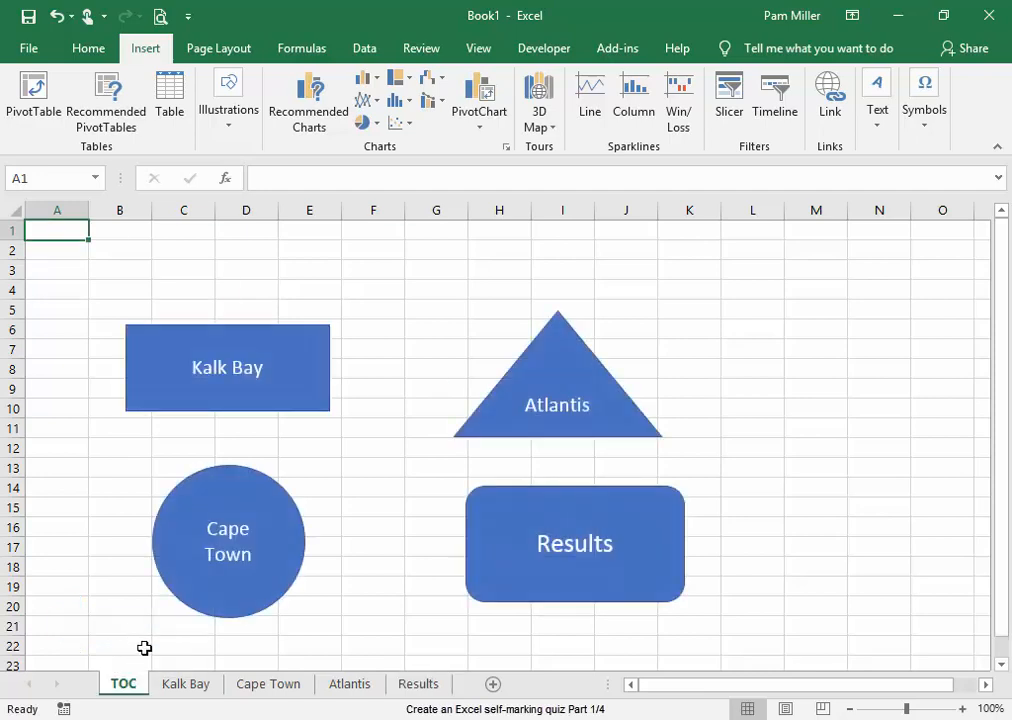
Step: Open the Kalk Bay worksheet
left_click(179, 690)
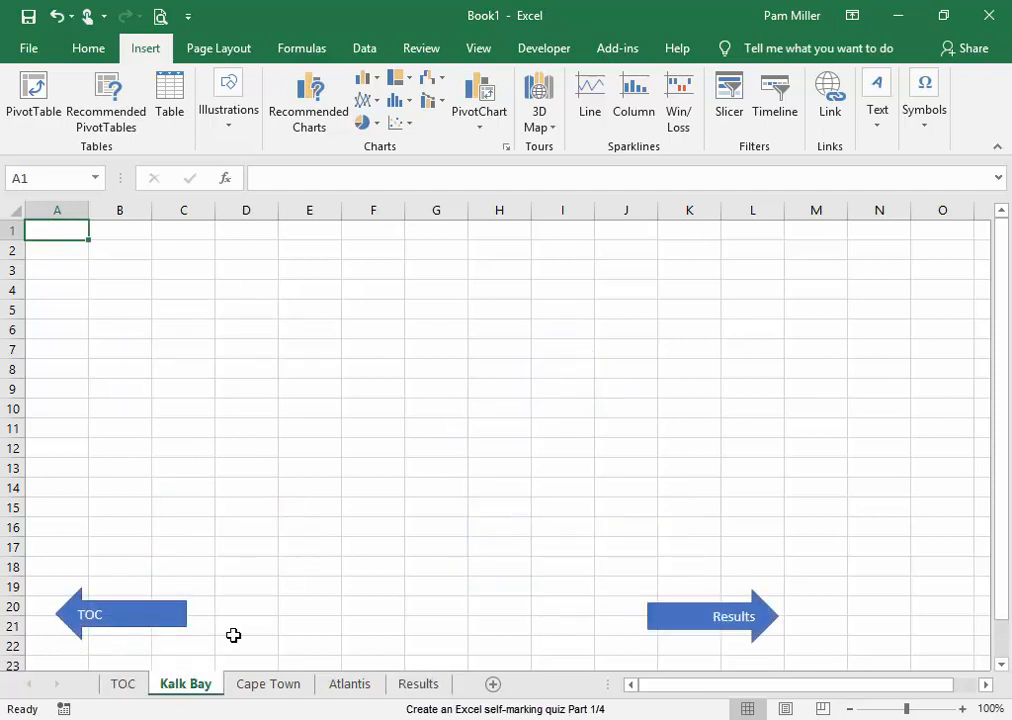